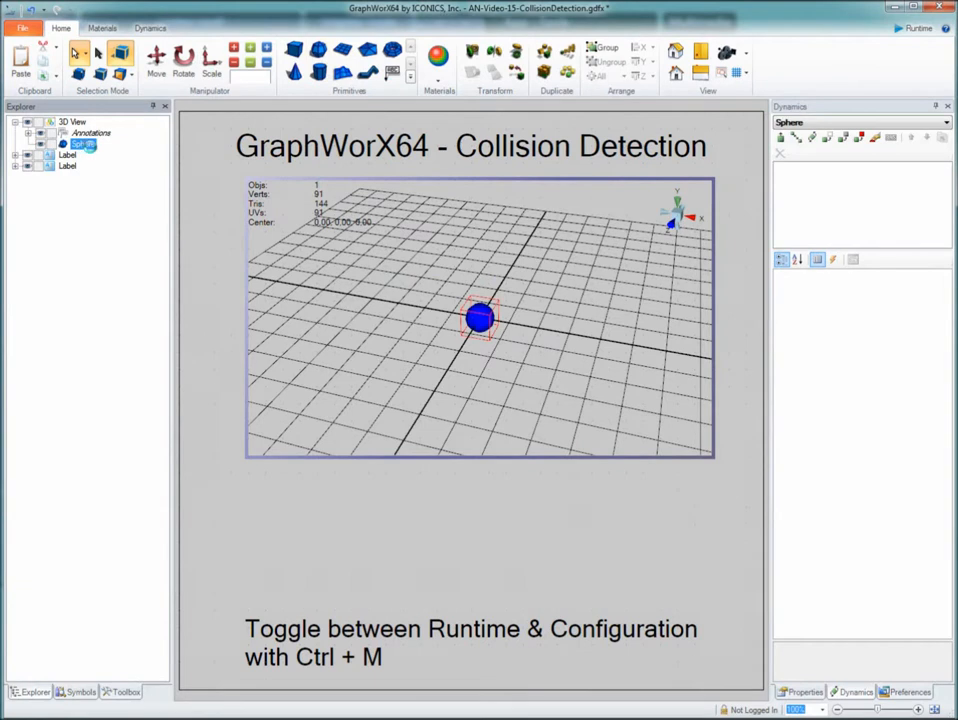
- Rename the sphere MovingBall and move it along the negative X axis to about -5.15
left_click(88, 145)
type("MovingBall")
key("Return")
left_click(156, 62)
left_click_drag(480, 318, 393, 301)
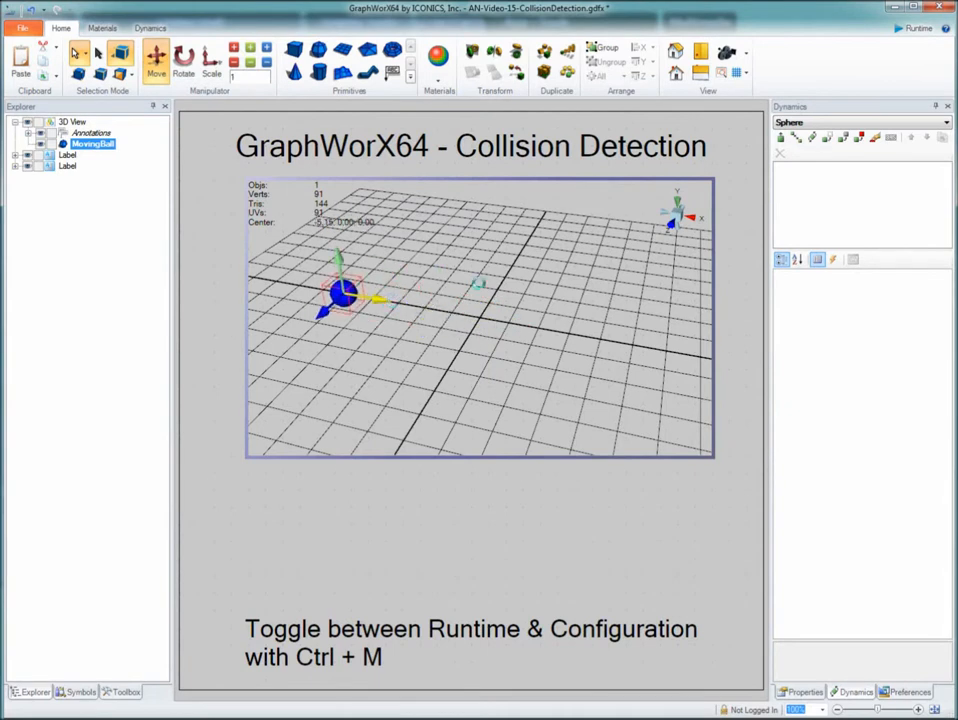
left_click(411, 221)
- Add a cube at the grid origin of the 3D view and name it Wall
left_click(295, 50)
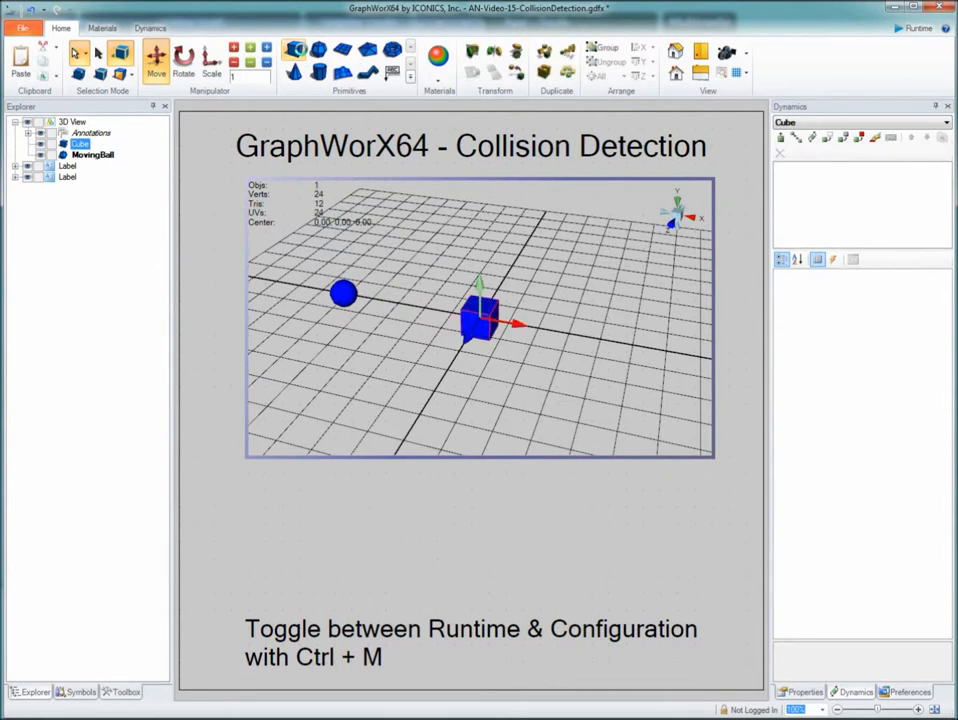
left_click(86, 145)
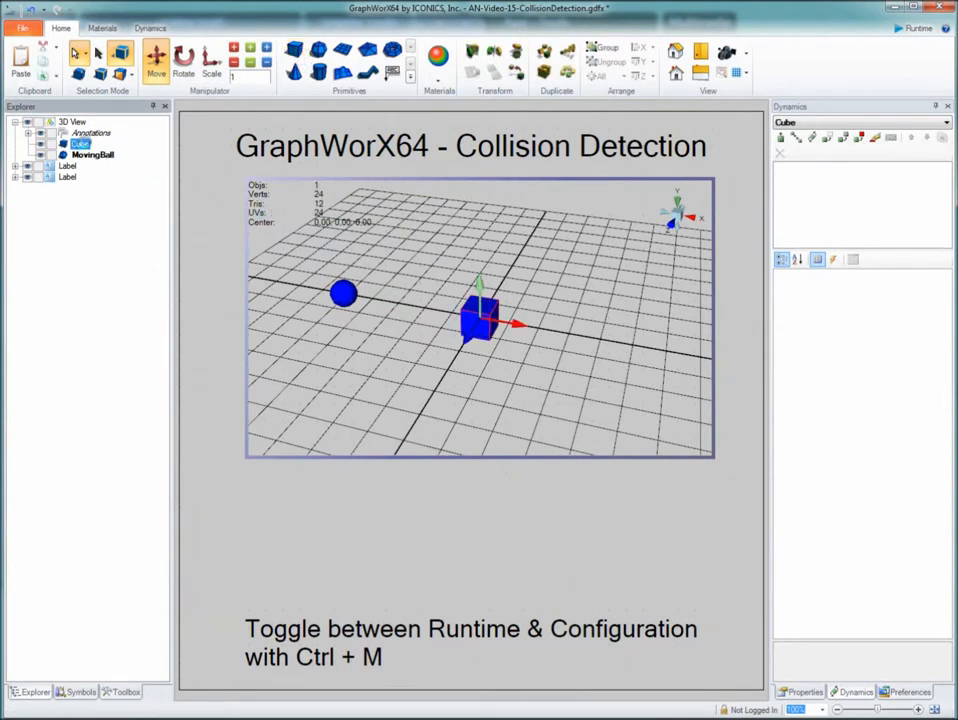
type("Wall")
key("Return")
- Scale the Wall cube into a thin upright slab, about 0.29 in X, 4.67 in Y and 4.94 in Z
left_click(211, 62)
left_click_drag(522, 326, 457, 214)
left_click_drag(466, 341, 362, 407)
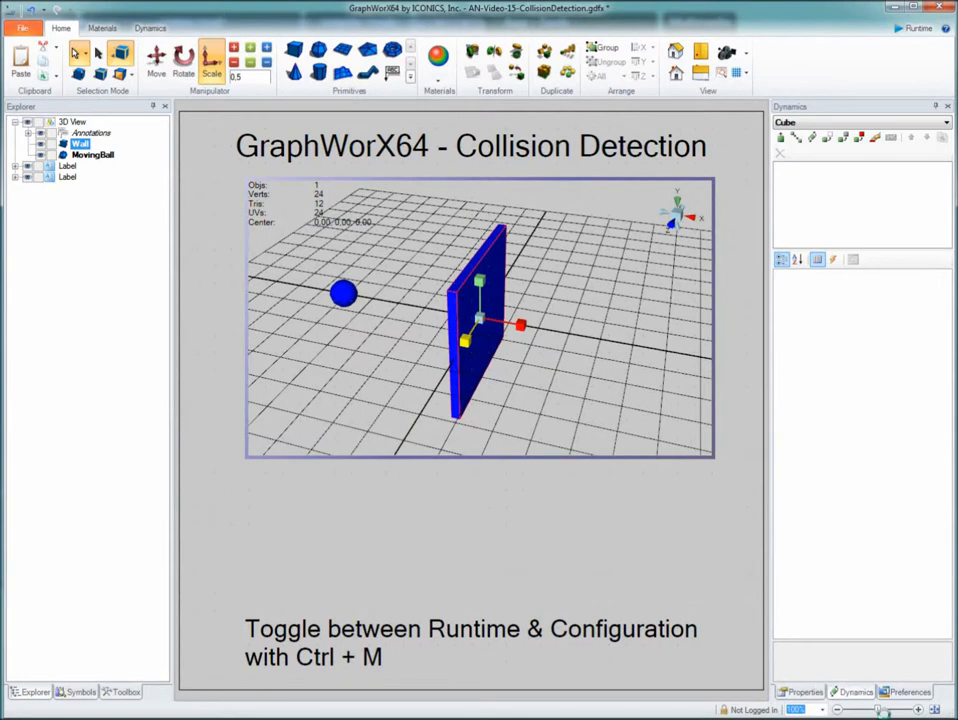
- Apply the Bricks Multicolor image pattern as the diffuse color of the Wall's material
left_click(806, 692)
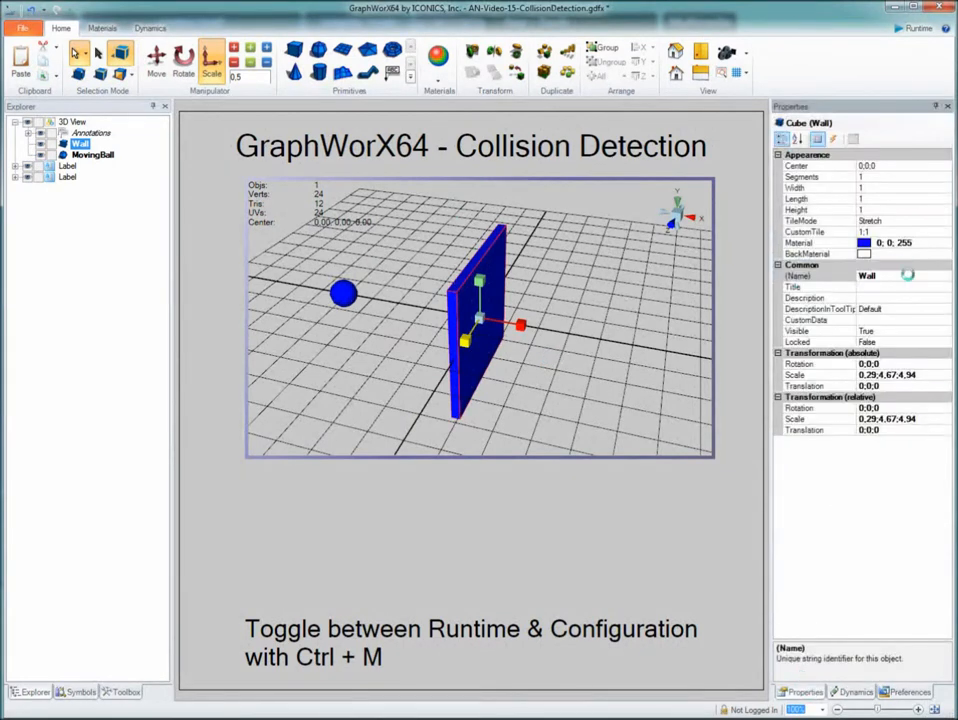
left_click(886, 242)
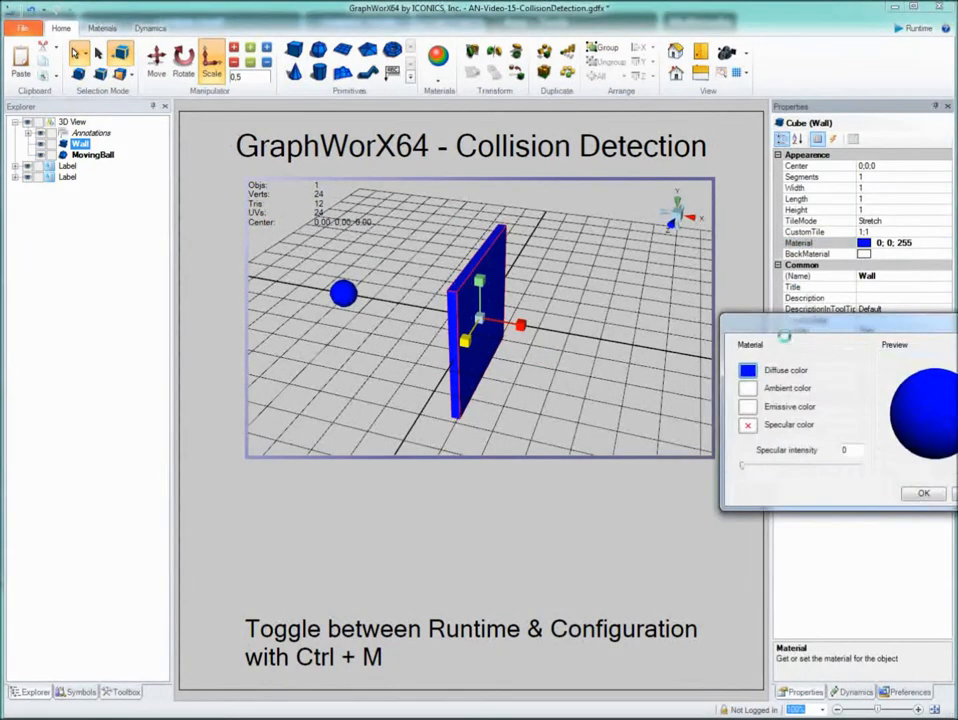
left_click(748, 370)
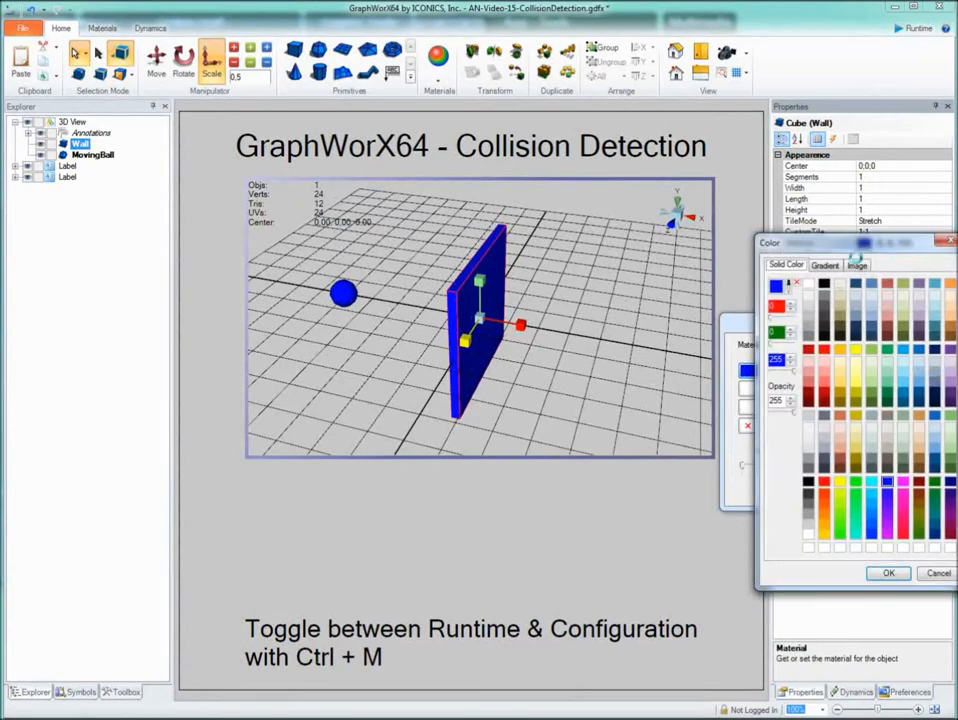
left_click(857, 265)
left_click(944, 285)
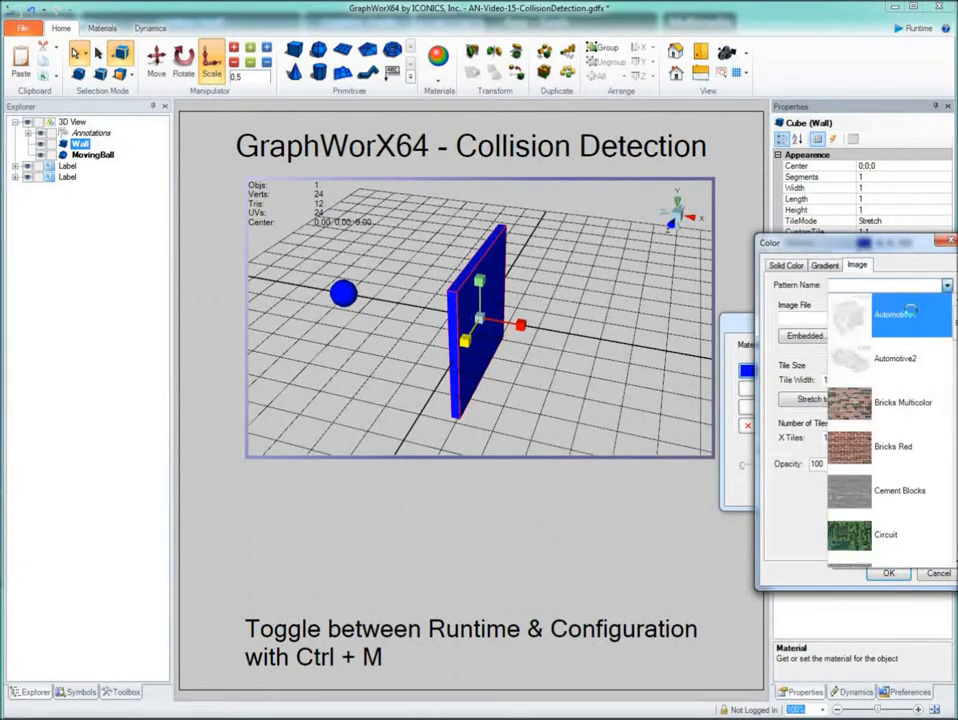
left_click(880, 289)
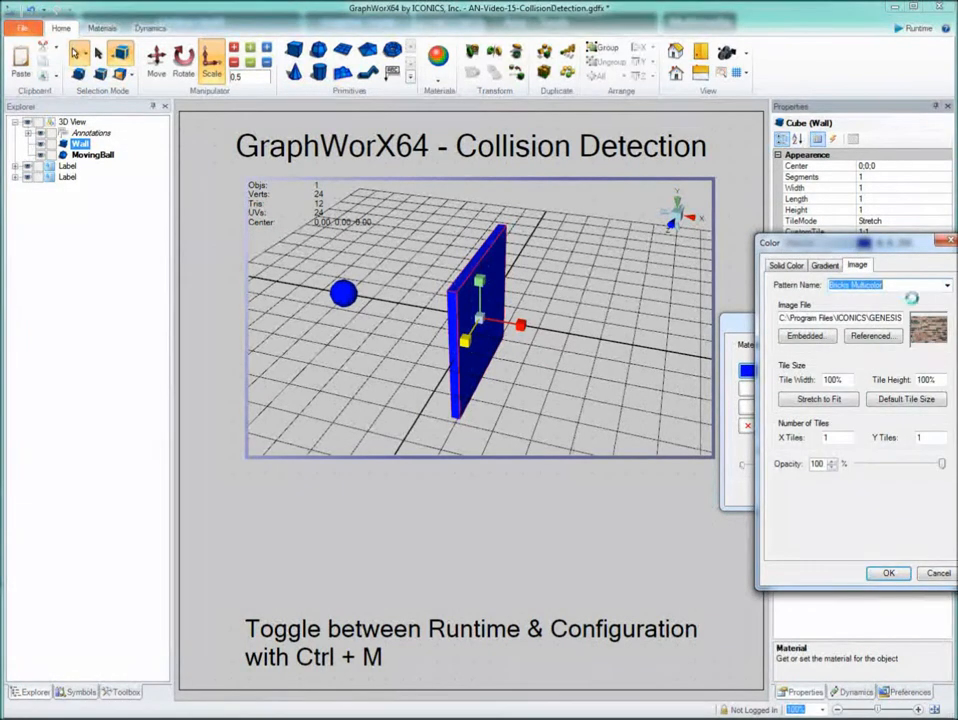
left_click(945, 286)
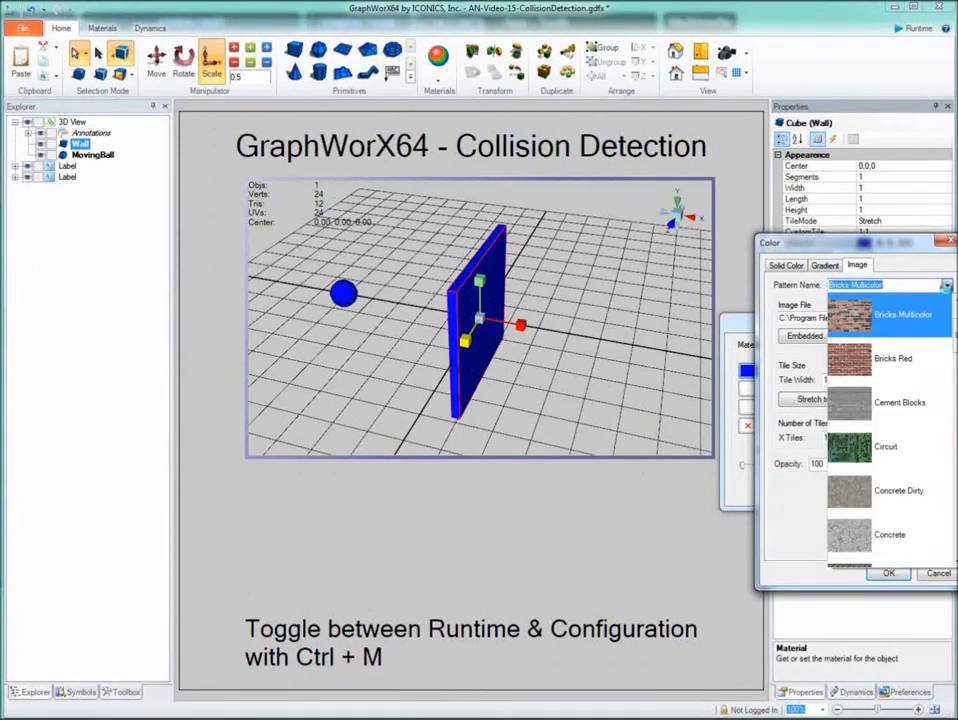
left_click(945, 286)
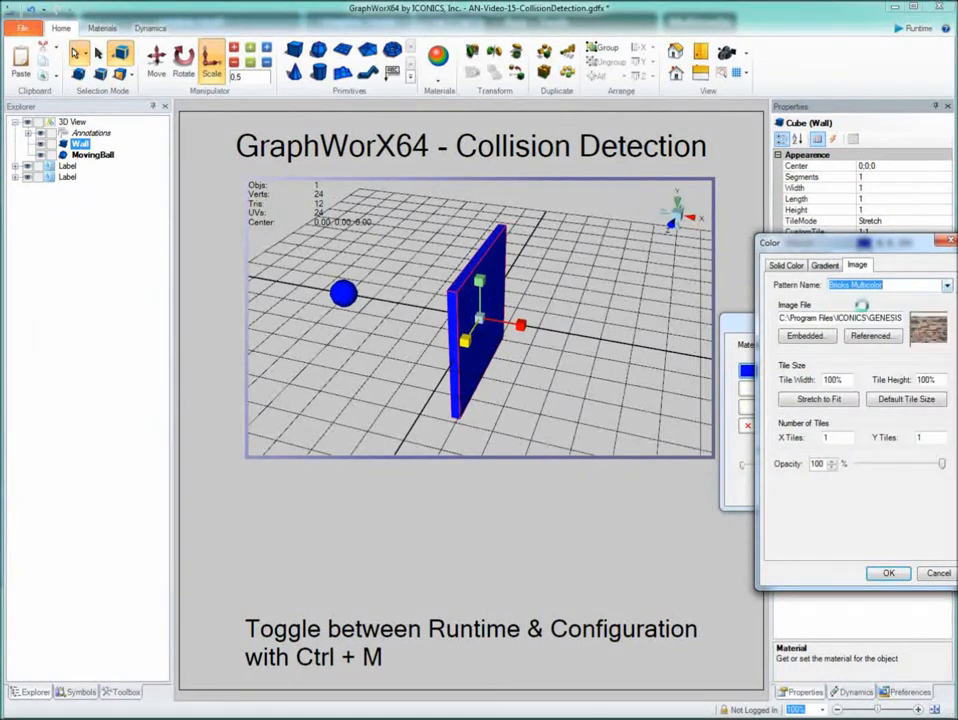
left_click(891, 572)
left_click(919, 494)
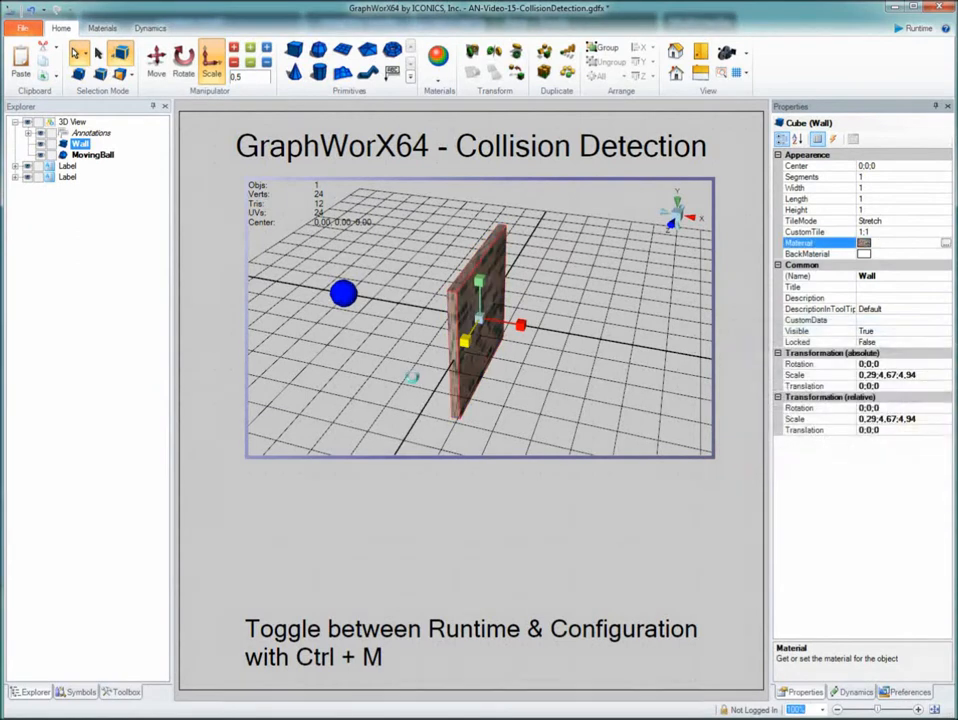
- Add a Location dynamic to MovingBall
left_click(375, 364)
mouse_move(375, 364)
left_mouse_down()
mouse_move(406, 368)
mouse_move(421, 355)
mouse_move(381, 355)
mouse_move(374, 366)
mouse_move(389, 363)
mouse_move(385, 355)
left_mouse_up()
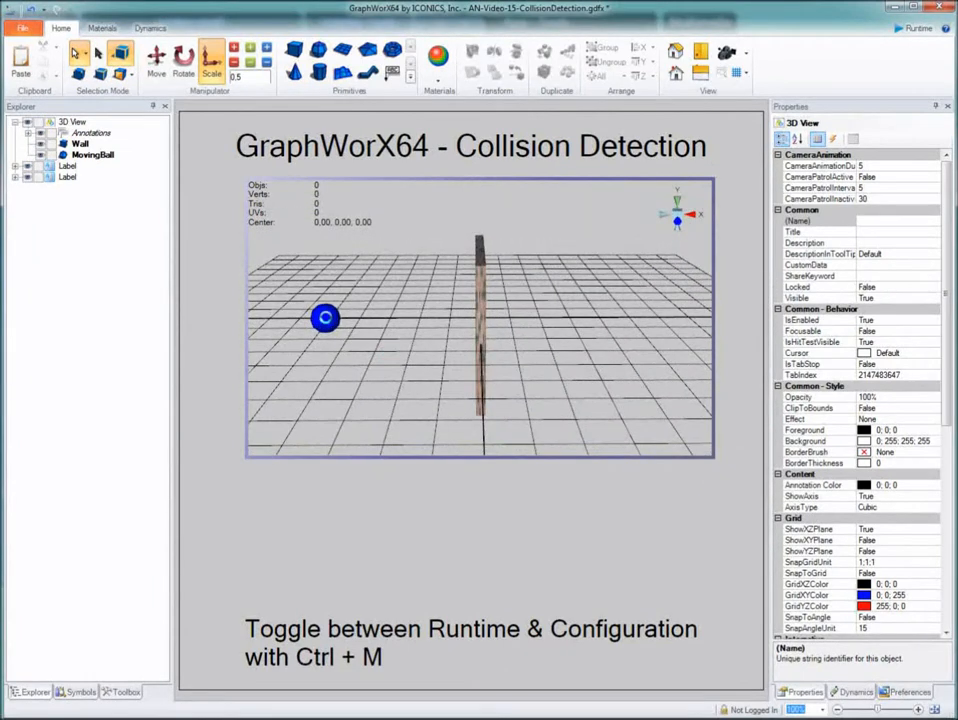
left_click(325, 318)
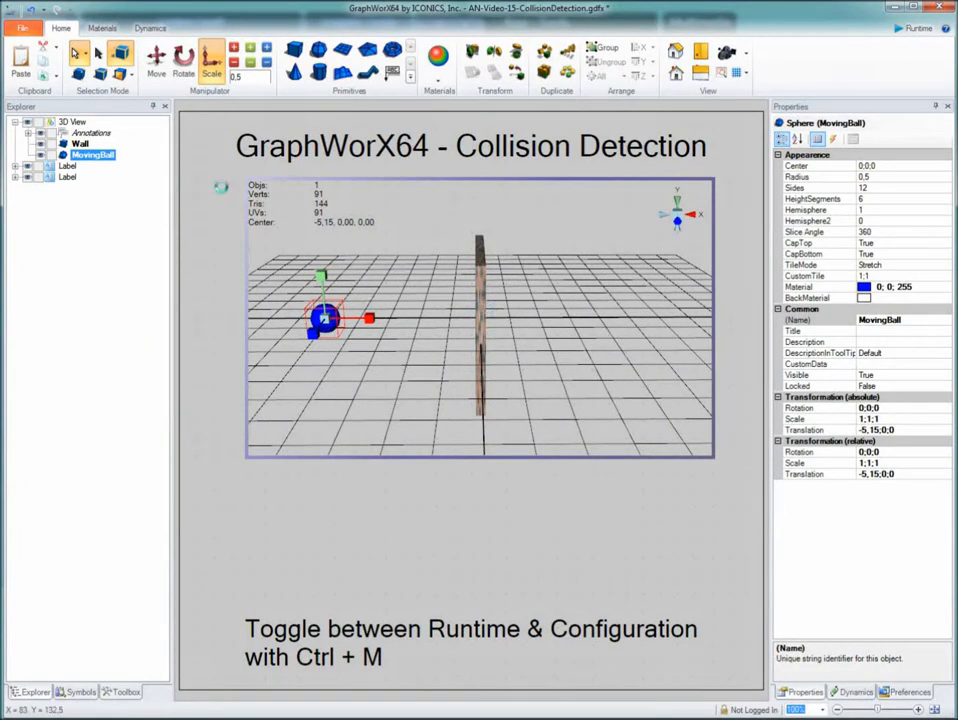
left_click(155, 28)
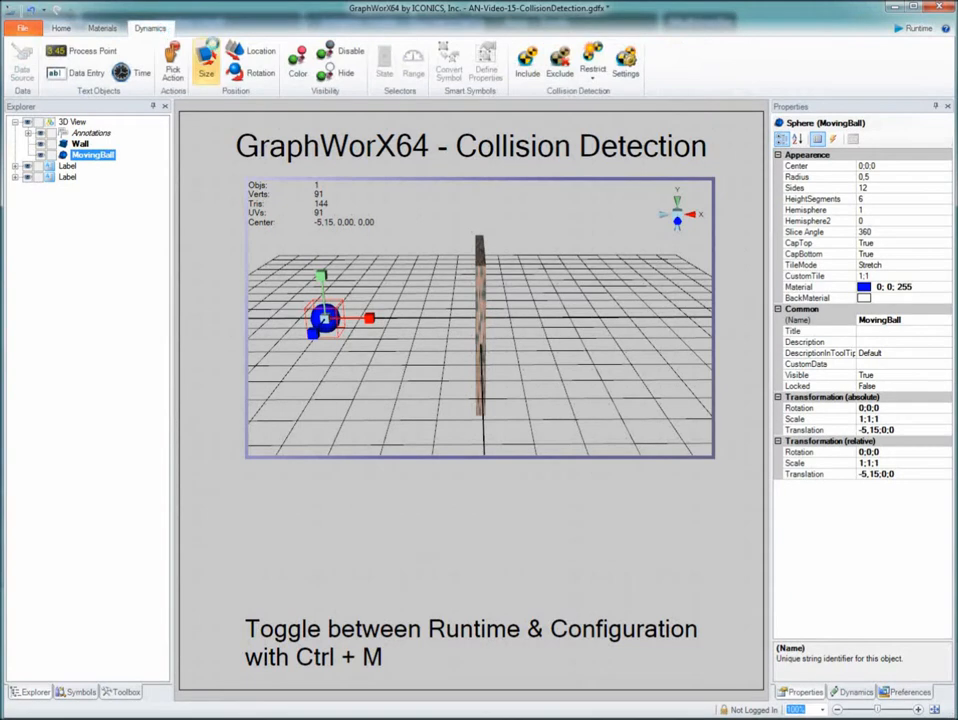
left_click(245, 50)
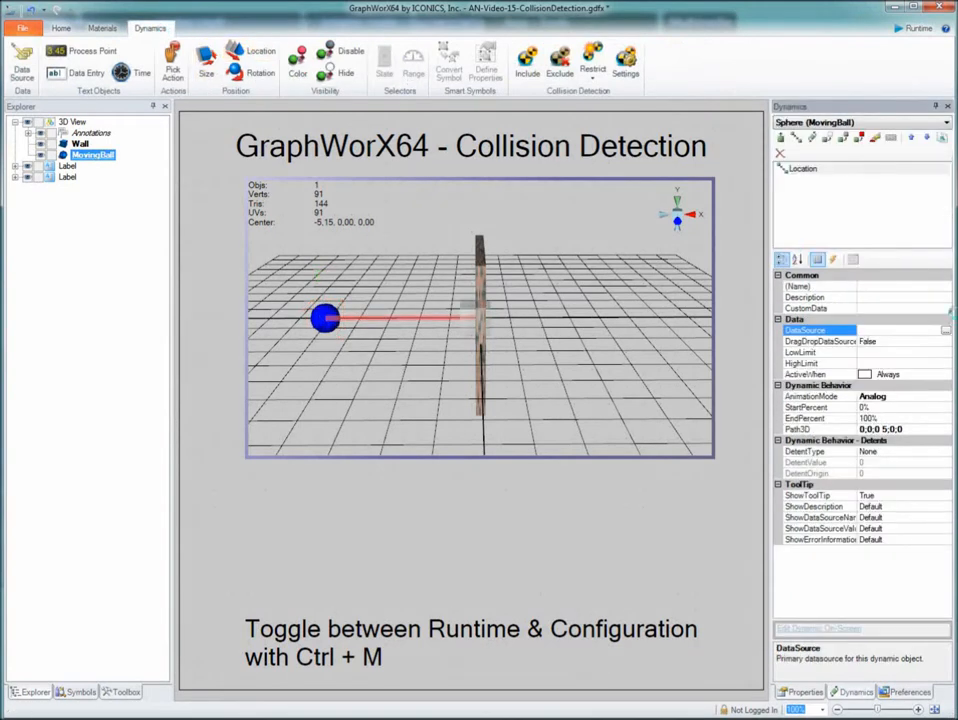
- Set the data source of MovingBall's Location dynamic to a new local simulation variable named Slider
left_click(944, 327)
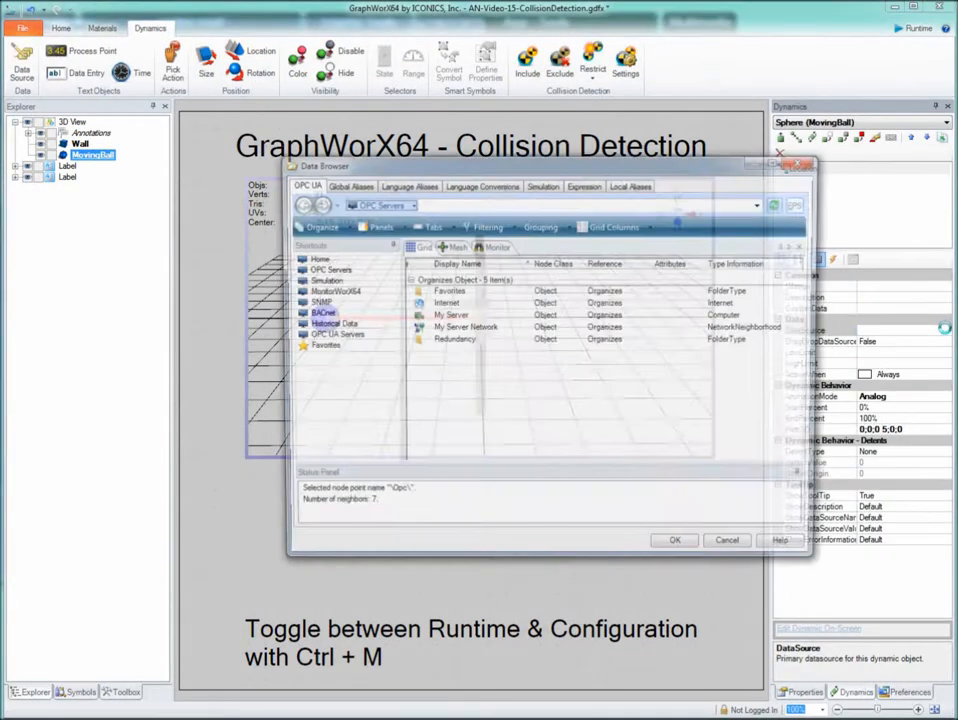
left_click(541, 185)
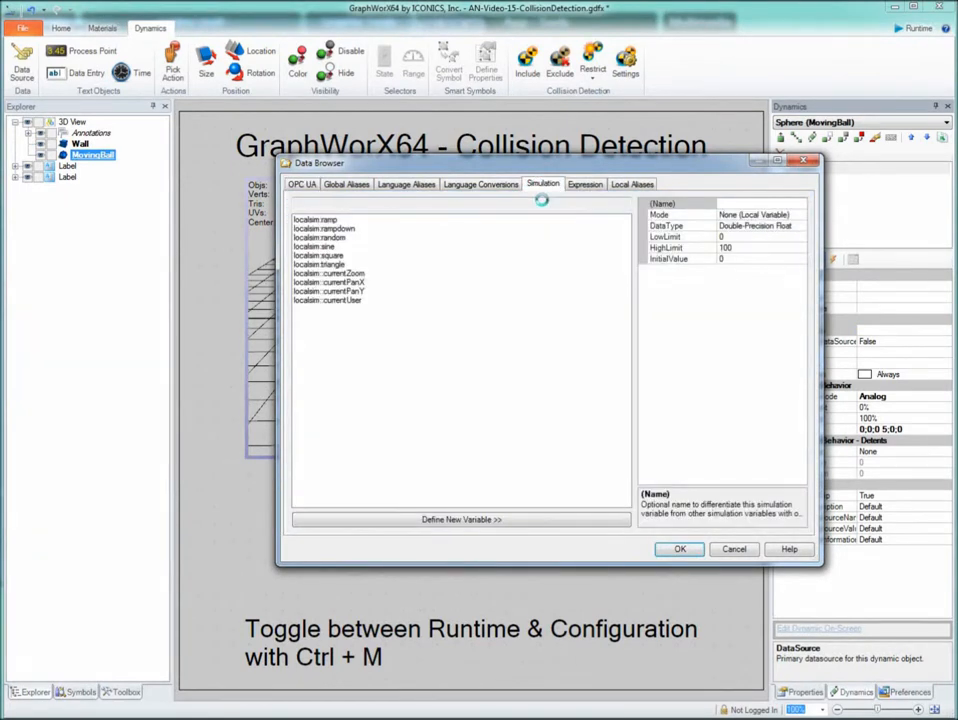
left_click(727, 203)
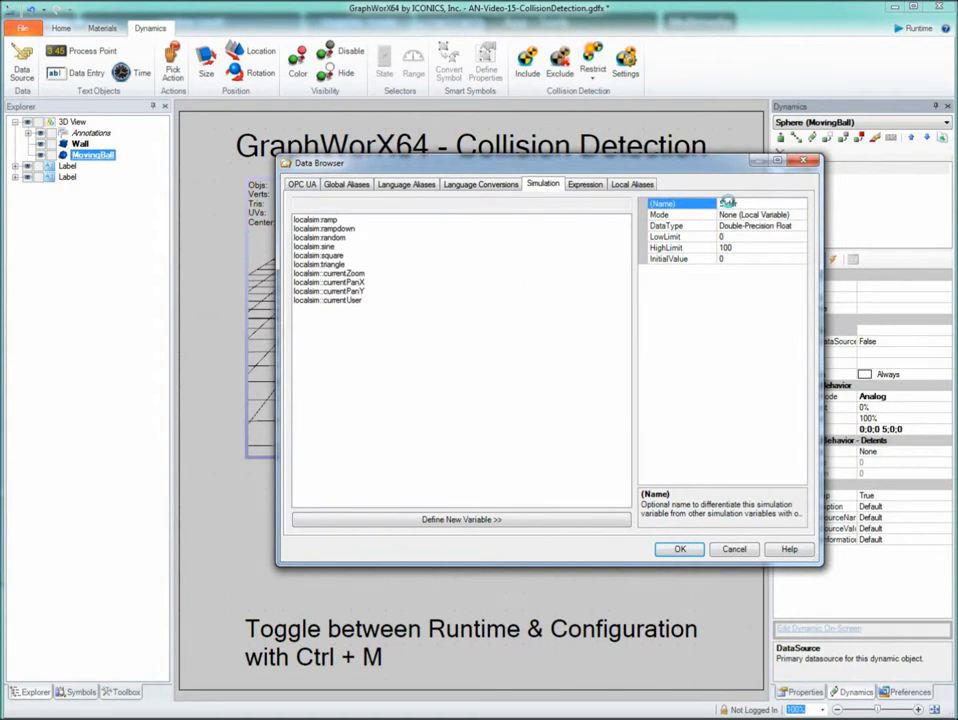
key("Return")
key("Return")
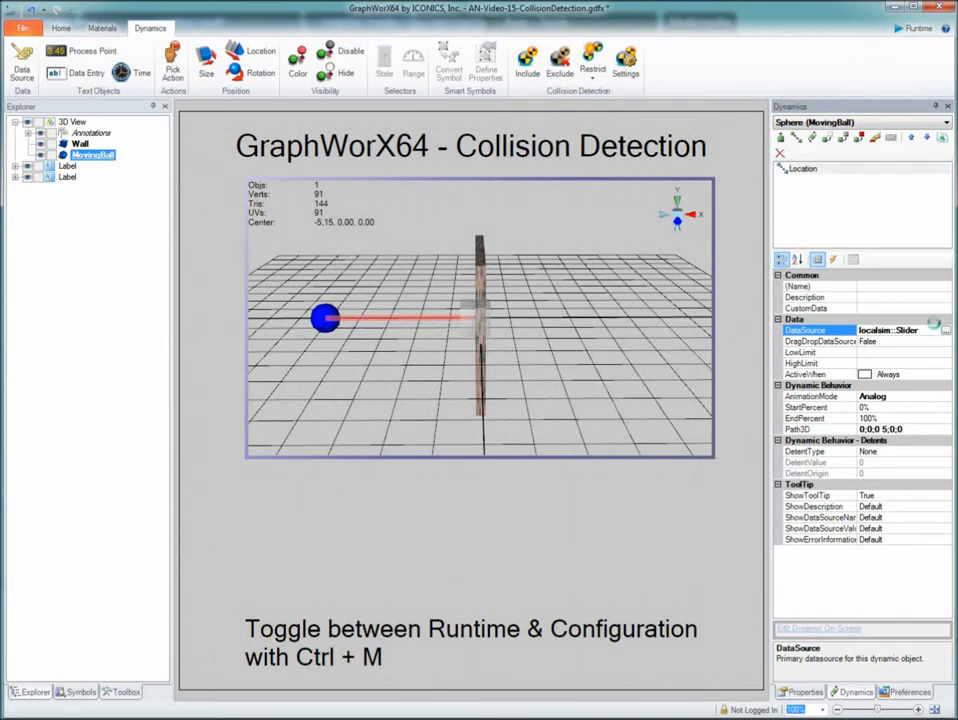
- Draw a small rectangle beside the lower-left corner of the 3D view and give it a Location dynamic
left_click(357, 479)
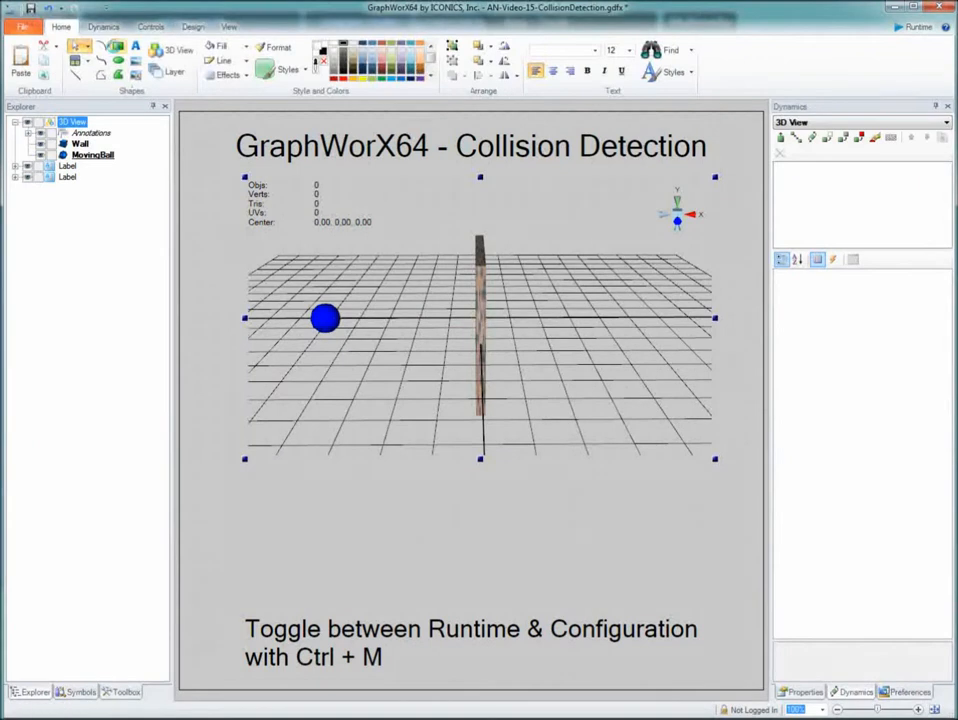
left_click(118, 46)
left_click_drag(197, 438, 233, 455)
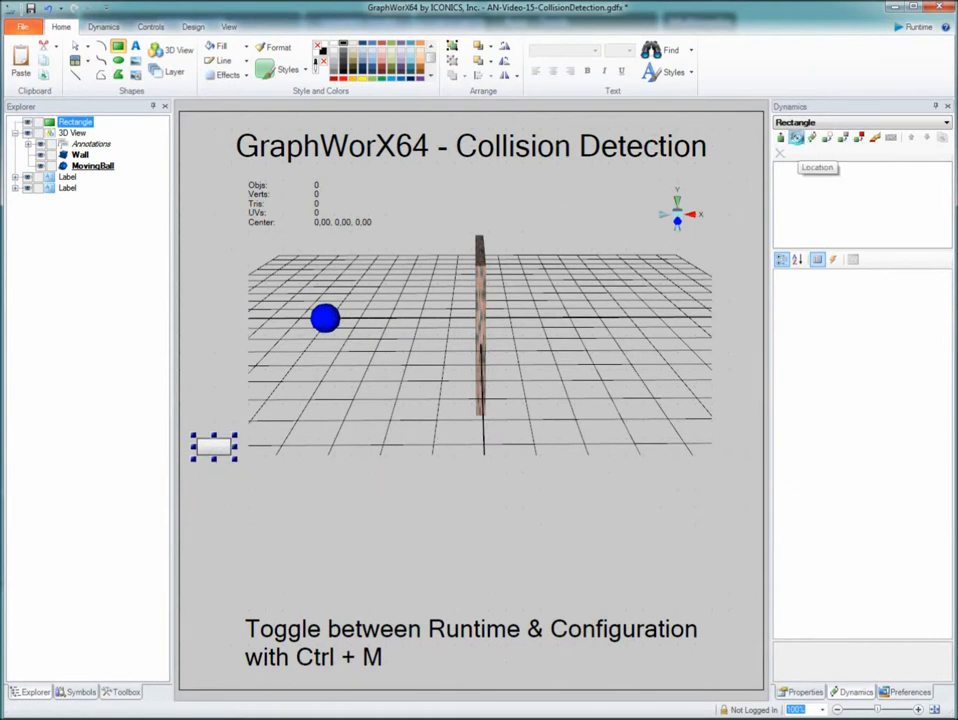
left_click(796, 137)
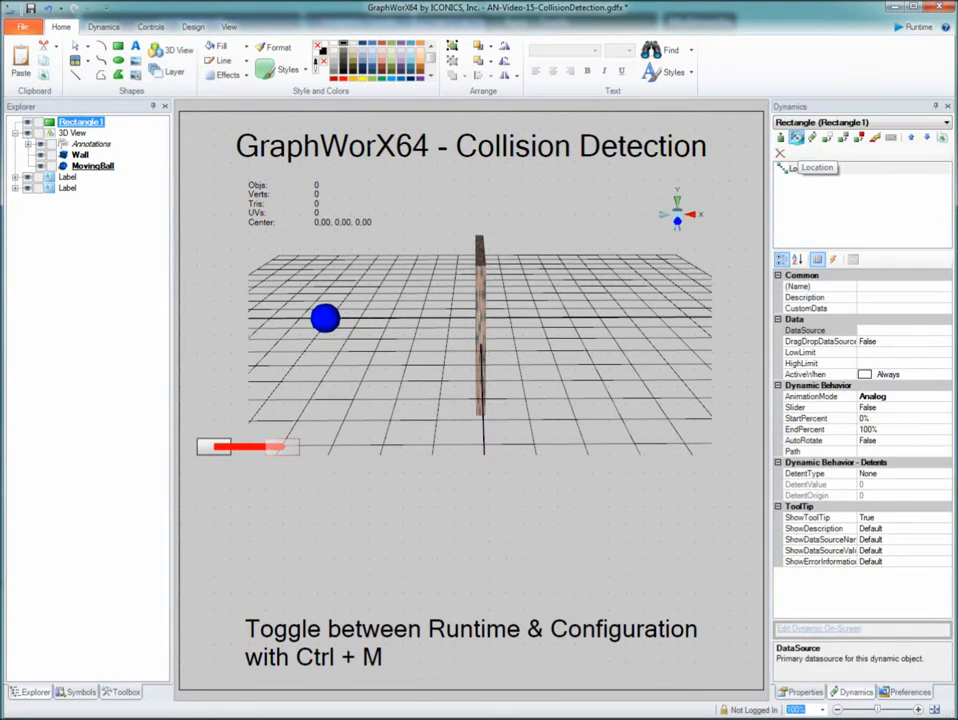
- Set the data source of the rectangle's Location dynamic to the existing simulation variable localsim::Slider
left_click(945, 330)
left_click(945, 330)
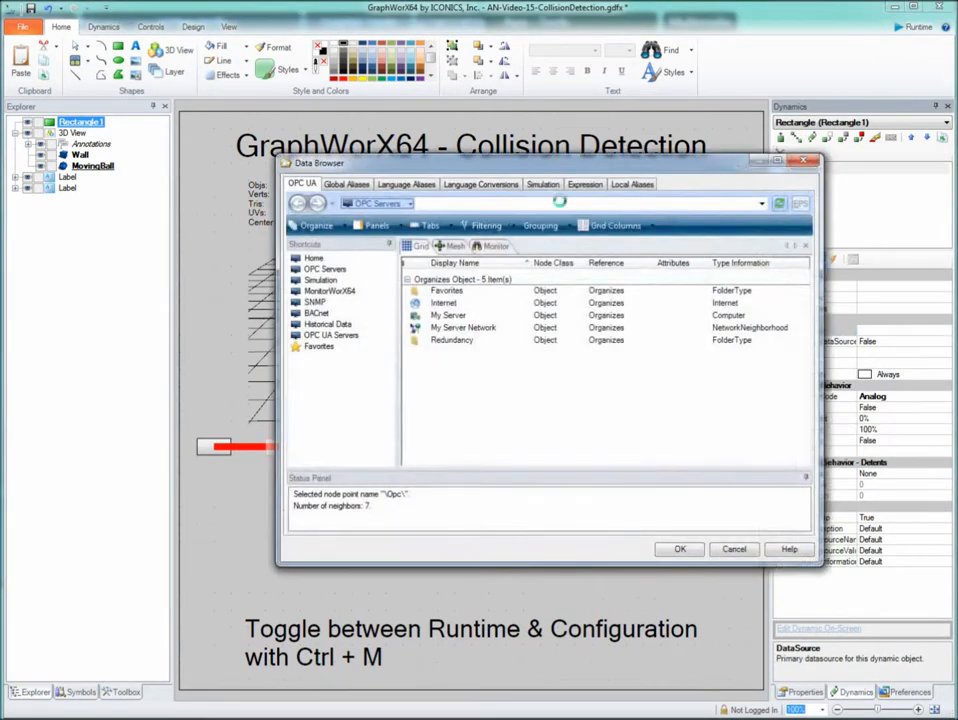
left_click(546, 185)
left_click(330, 309)
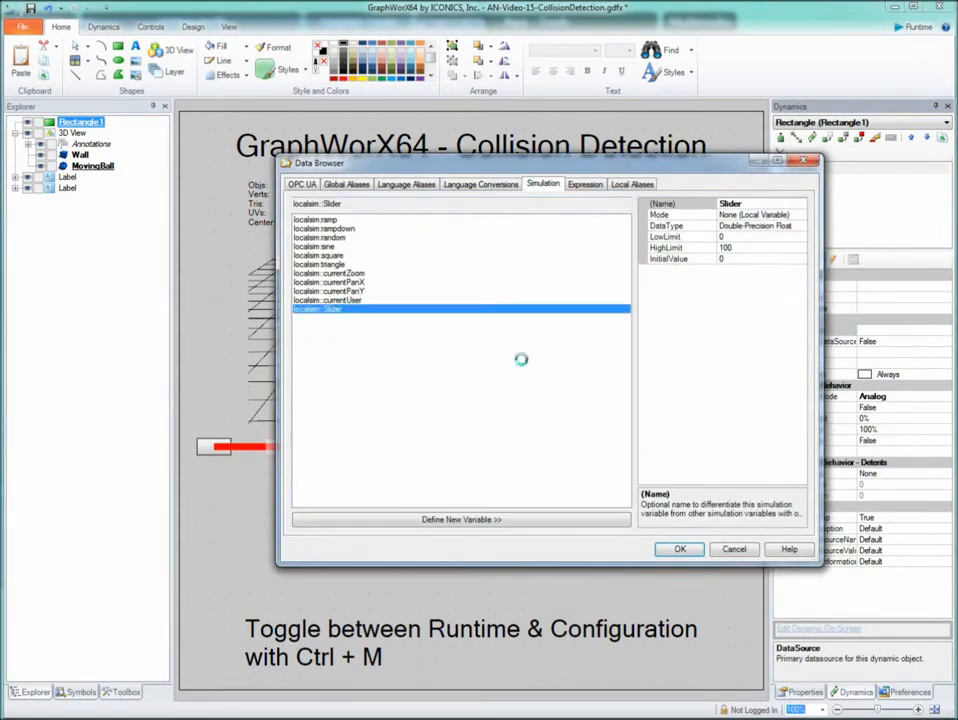
left_click(679, 548)
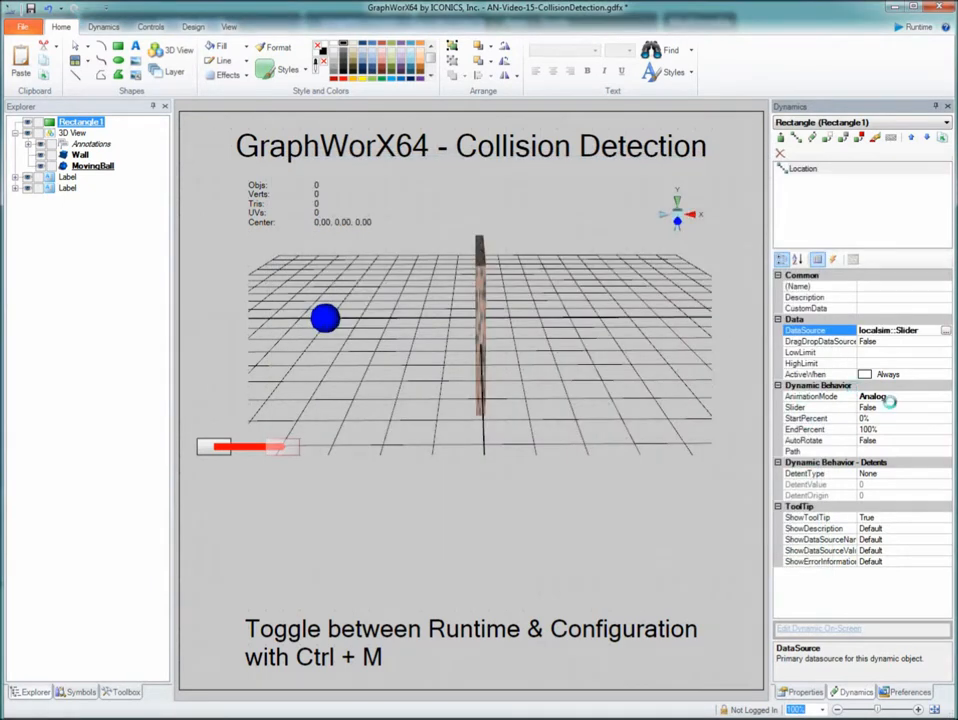
- Set Slider and ContinuousWrite to True for the rectangle's Location dynamic, and redirect its path straight up to the 3D view's upper edge
left_click(932, 408)
left_click(933, 410)
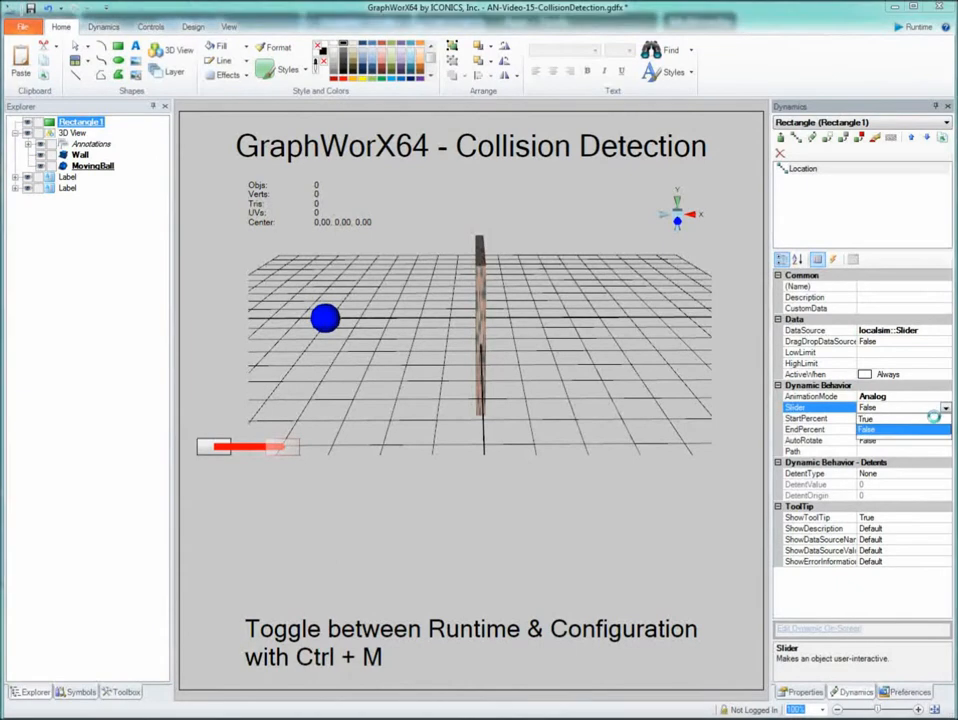
left_click(866, 418)
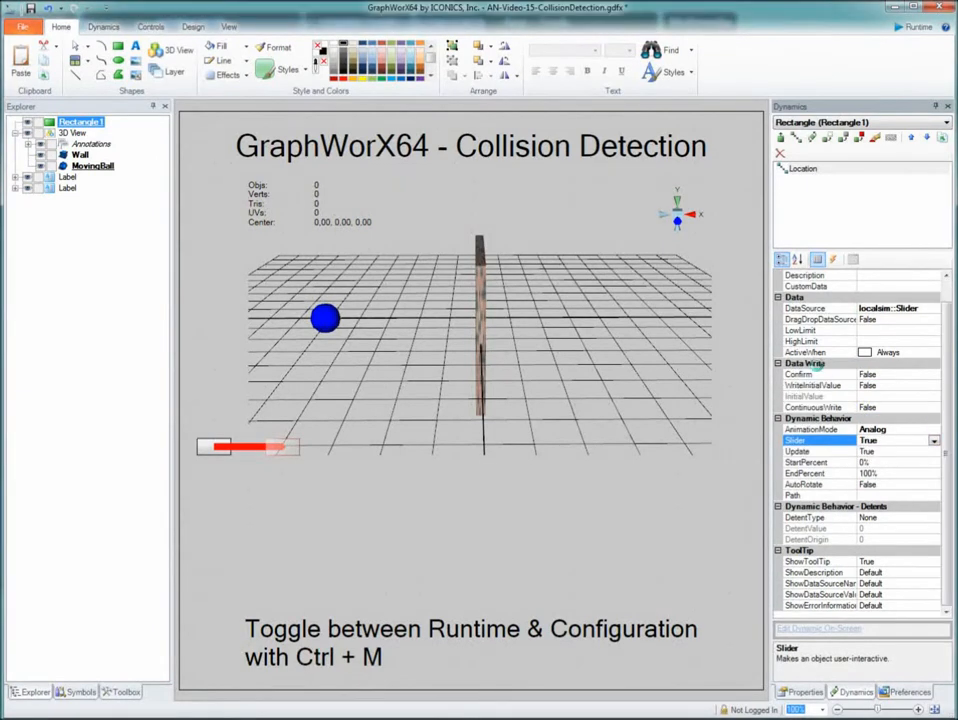
left_click(933, 407)
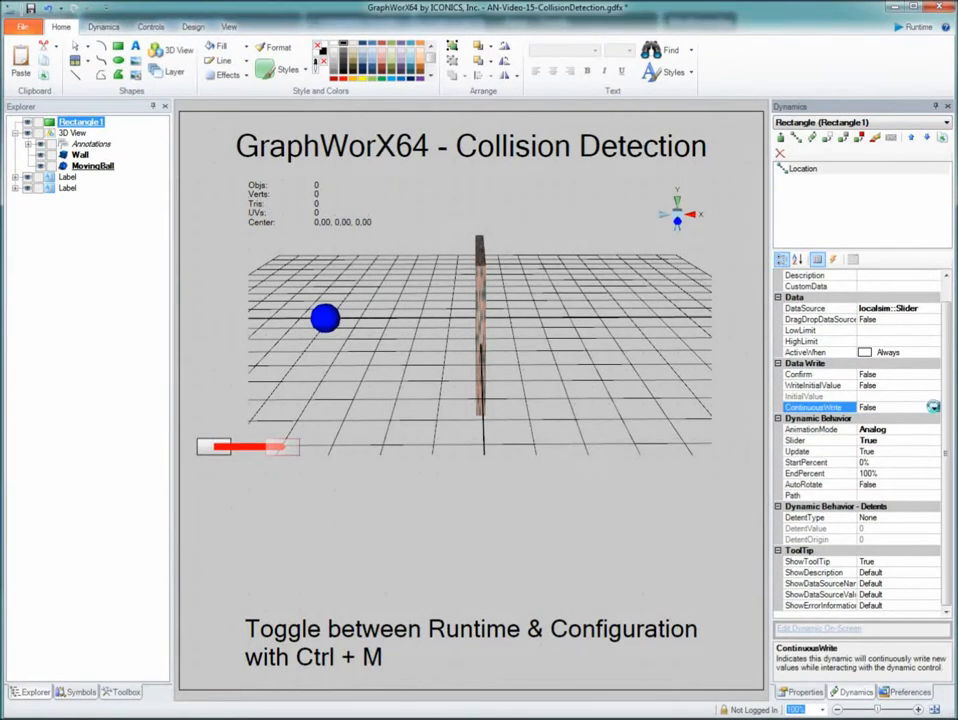
left_click(933, 407)
left_click(918, 420)
left_click_drag(293, 448, 212, 183)
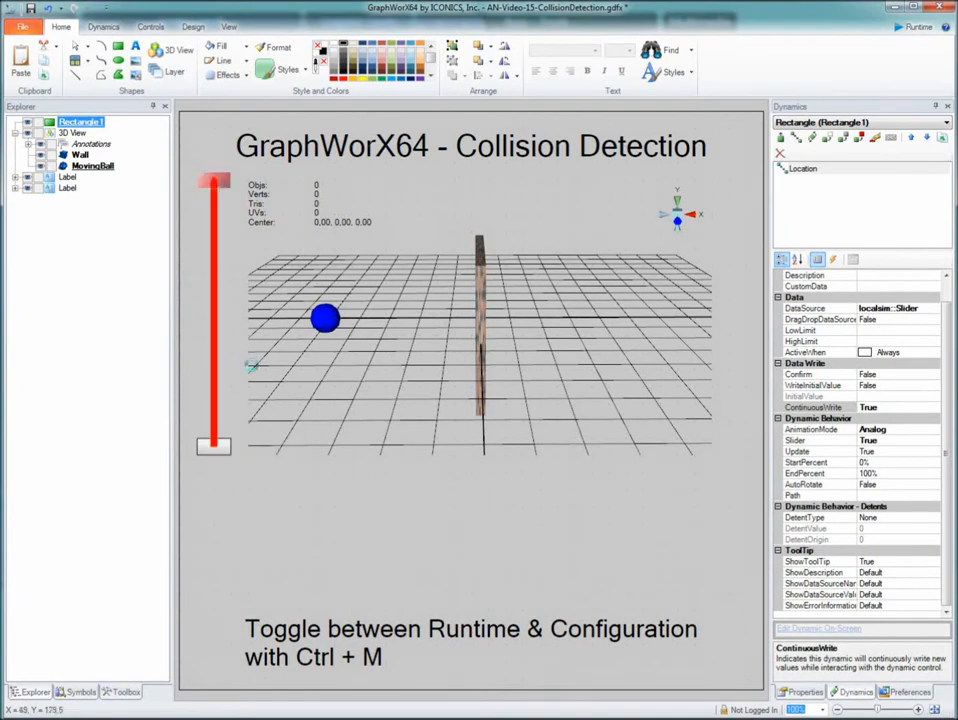
- Test in runtime mode how the rectangle slider moves the ball, and return to configuration mode
left_click(913, 28)
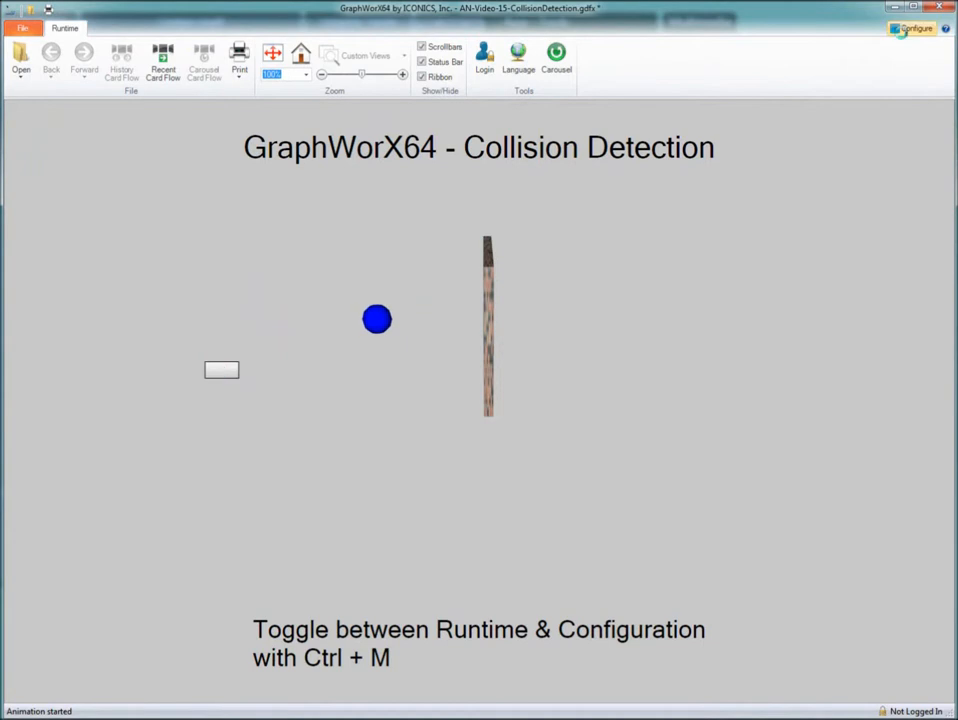
key("ctrl+m")
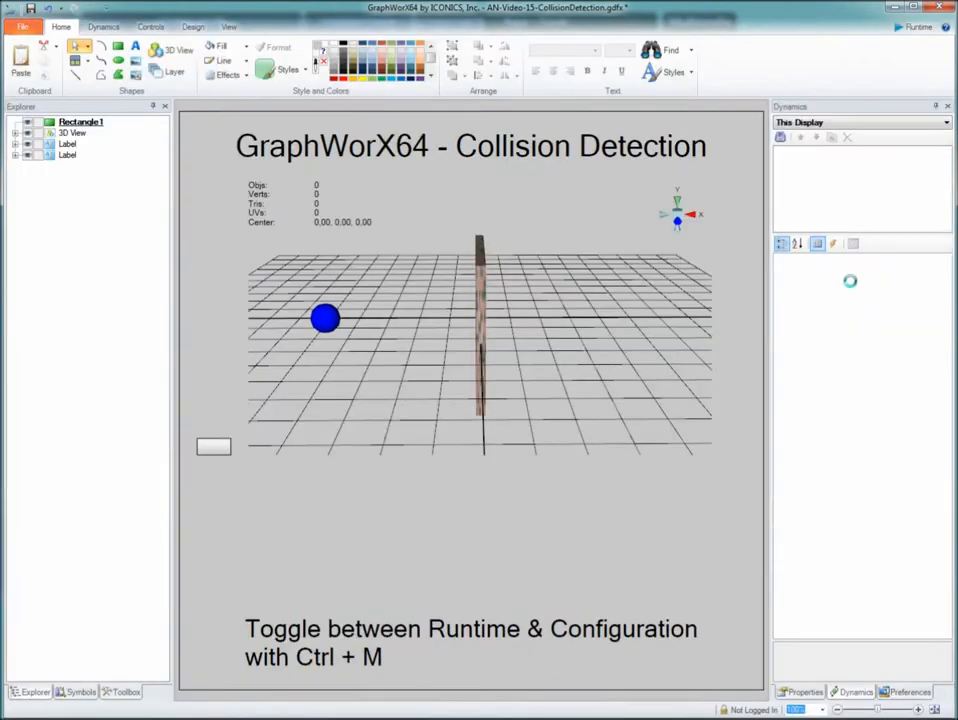
- Include MovingBall and Wall in collision detection as collision bodies, and open the Collision Detection settings
left_click(562, 289)
double_click(562, 289)
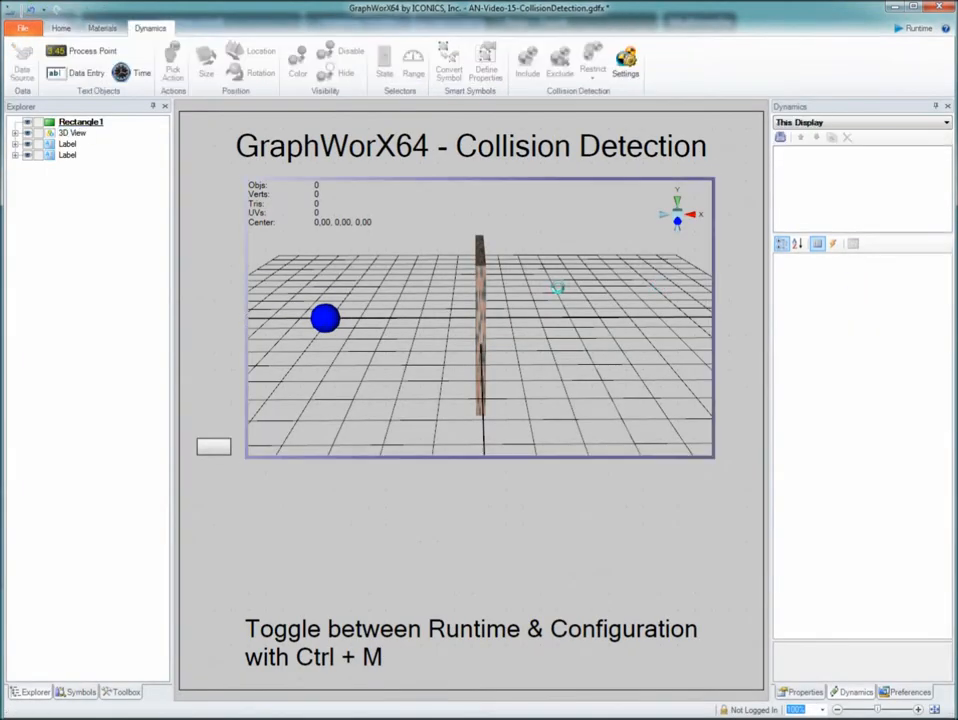
left_click(325, 322)
left_click(478, 280, "ctrl")
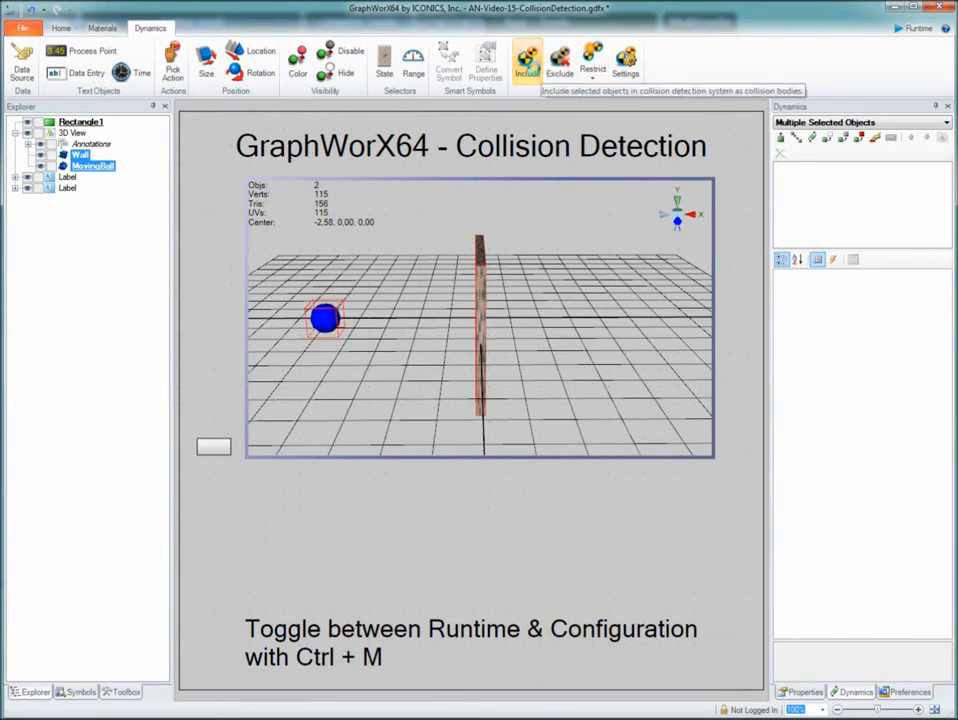
left_click(625, 62)
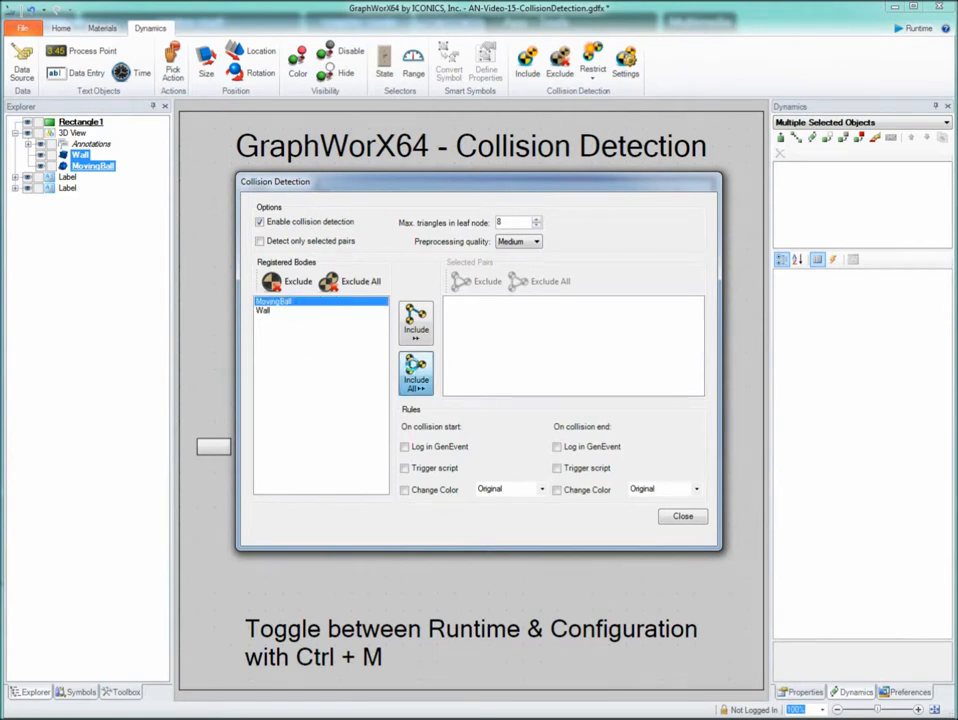
- Include the MovingBall and Wall pair, setting its color change to Red on collision start and Original on collision end
left_click(416, 373)
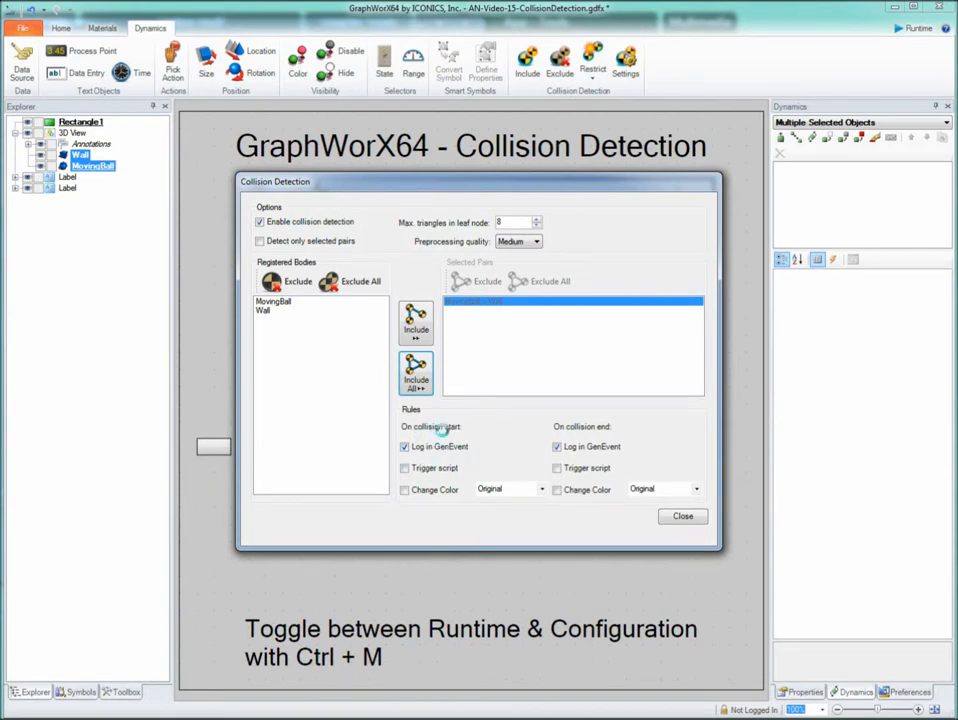
left_click(403, 490)
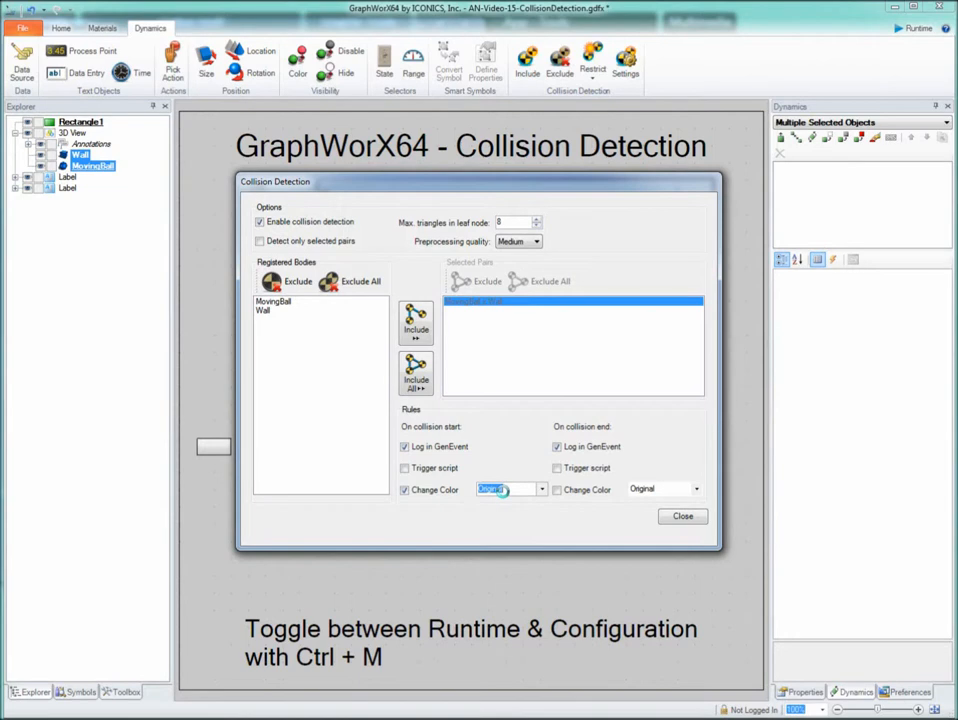
type("red")
key("Return")
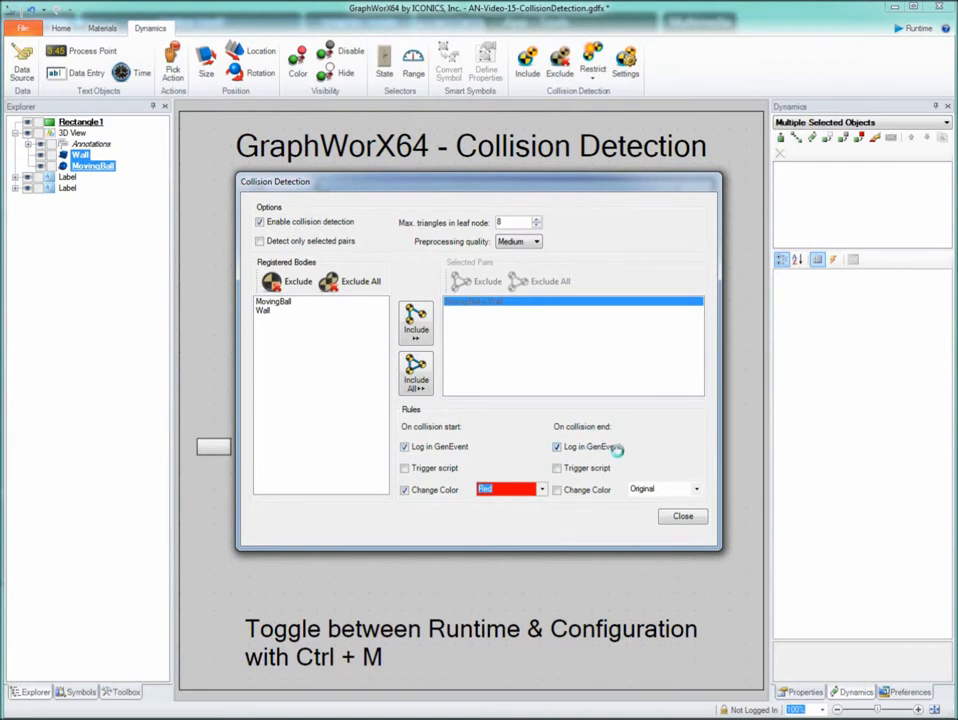
left_click(560, 489)
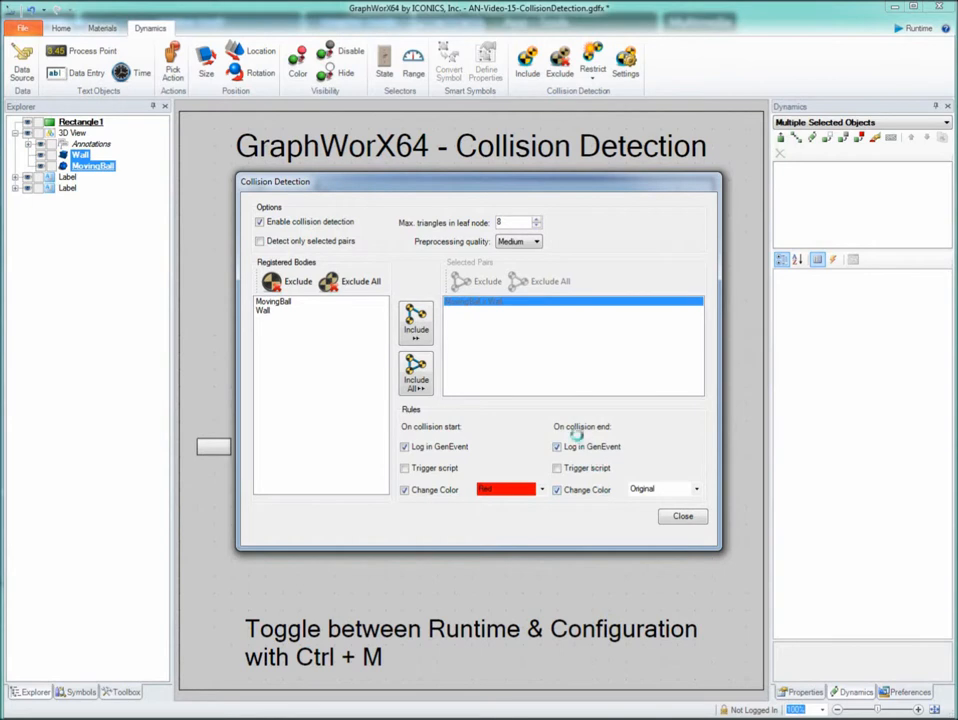
left_click(671, 515)
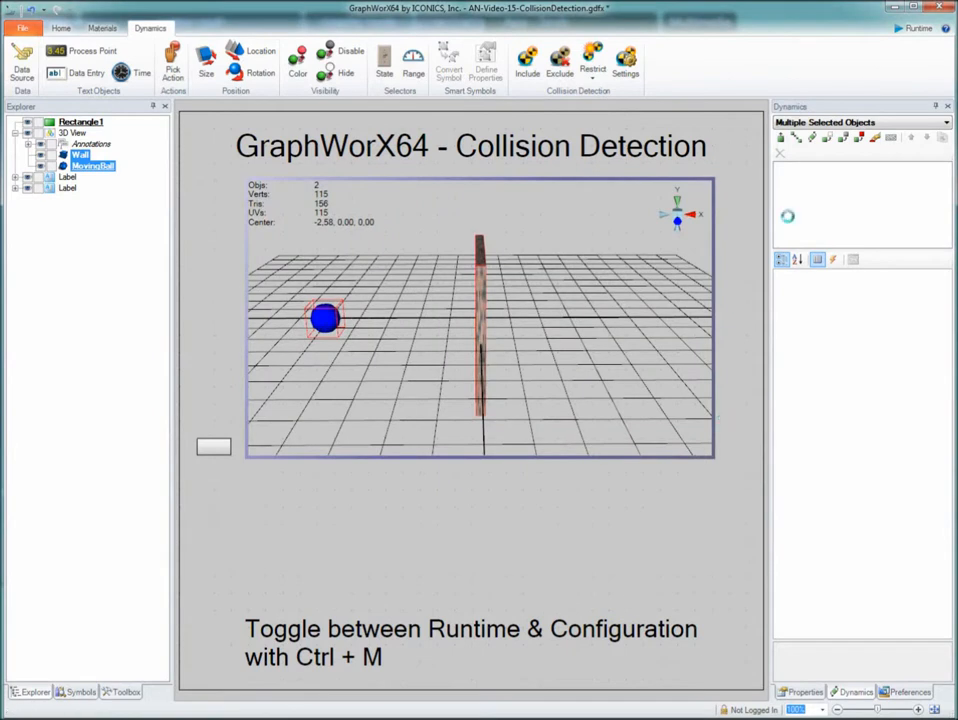
- Test in runtime mode how the ball and wall change color on collision from different view angles, and return to configuration mode
left_click(915, 28)
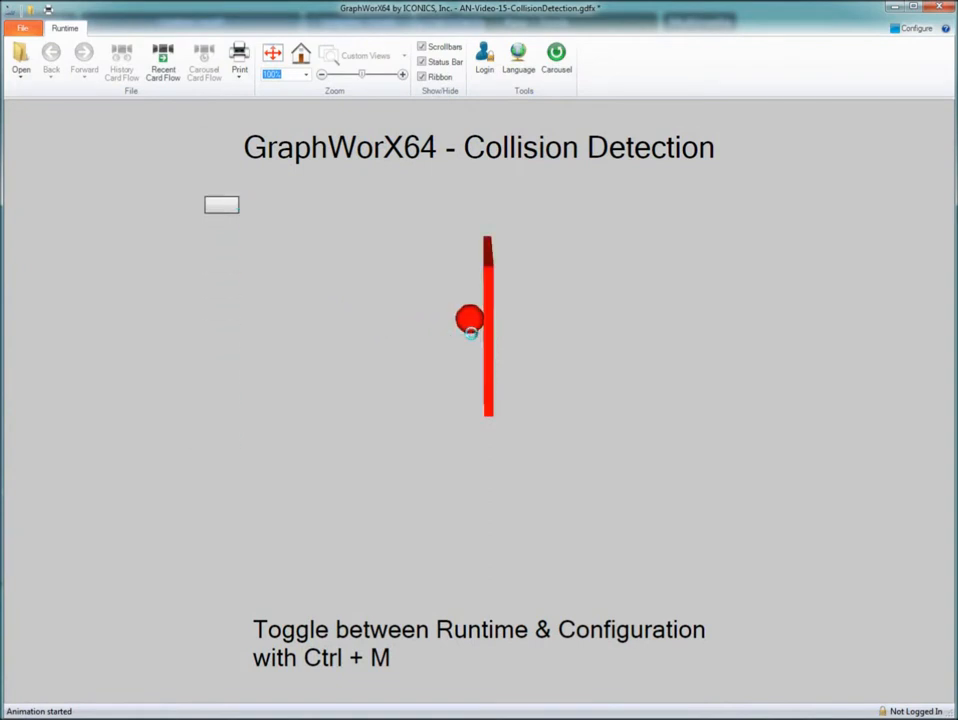
mouse_move(457, 357)
left_mouse_down()
mouse_move(479, 364)
mouse_move(489, 384)
mouse_move(436, 357)
mouse_move(455, 351)
left_mouse_up()
left_click_drag(220, 211, 222, 258)
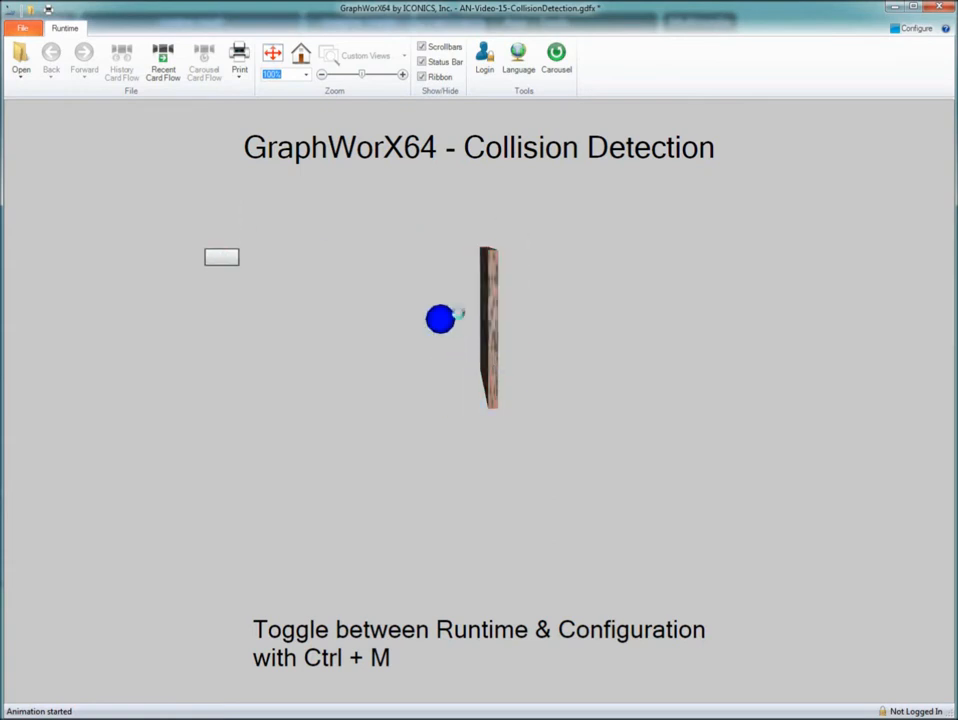
left_click_drag(429, 372, 468, 370)
mouse_move(221, 258)
left_mouse_down()
mouse_move(221, 270)
mouse_move(214, 170)
mouse_move(212, 244)
left_mouse_up()
left_click_drag(456, 362, 420, 358)
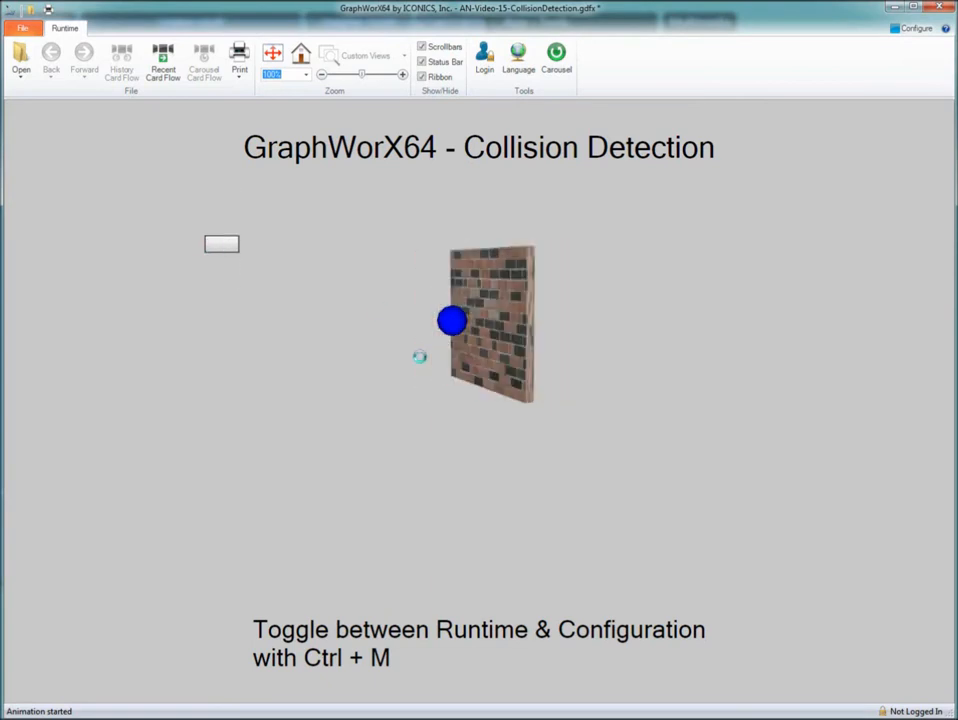
left_click(911, 29)
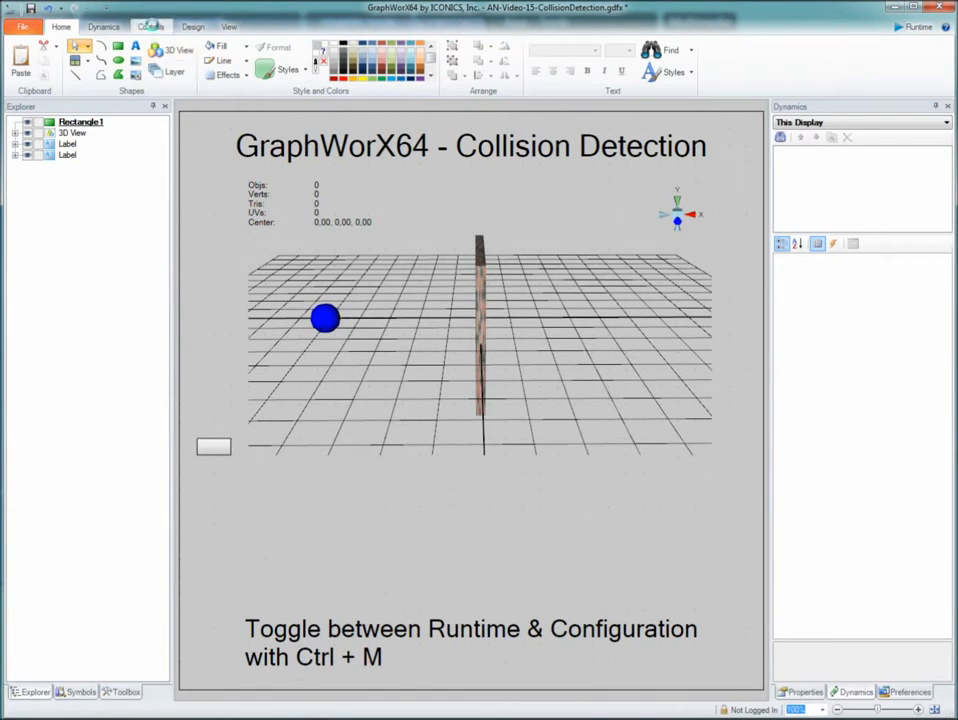
- Place an AlarmWorX64 Viewer below the 3D view, spanning about the 3D view's width
left_click(150, 24)
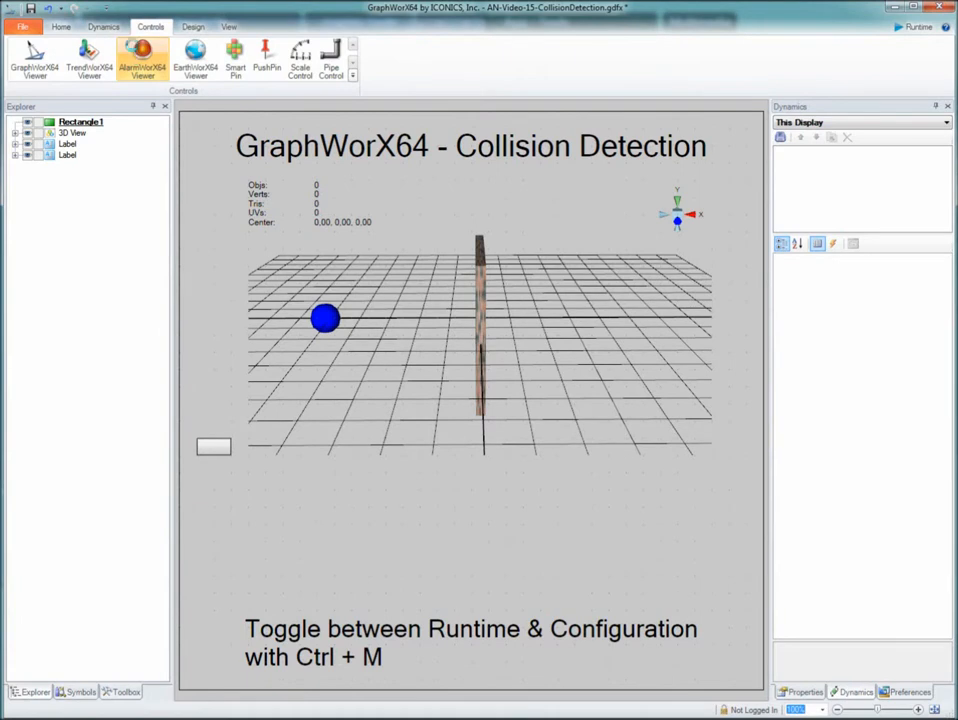
left_click(142, 58)
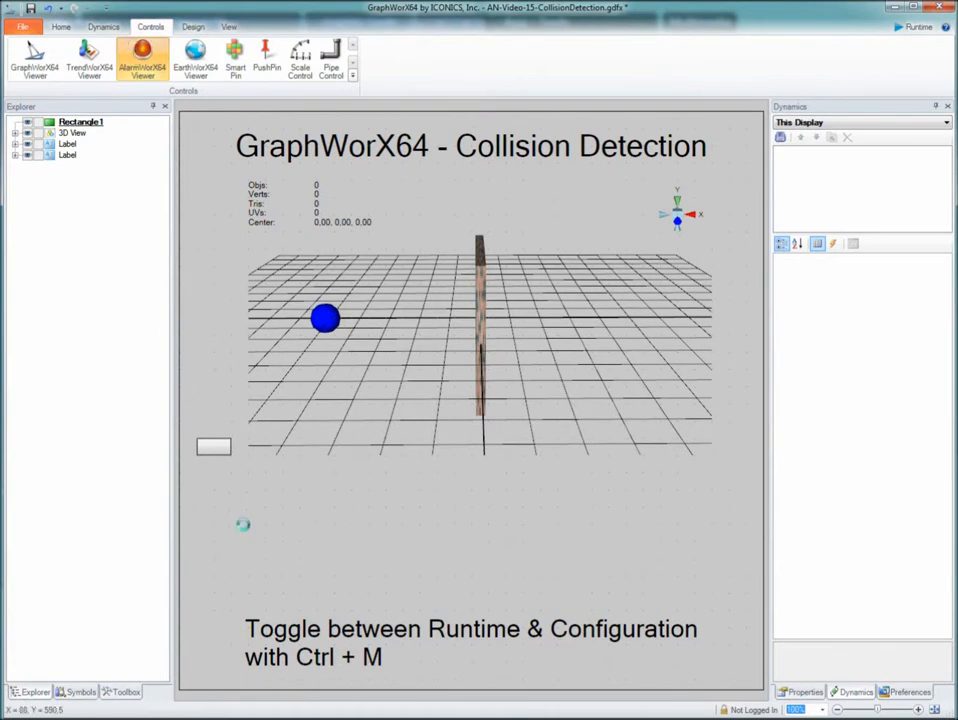
left_click_drag(246, 524, 706, 587)
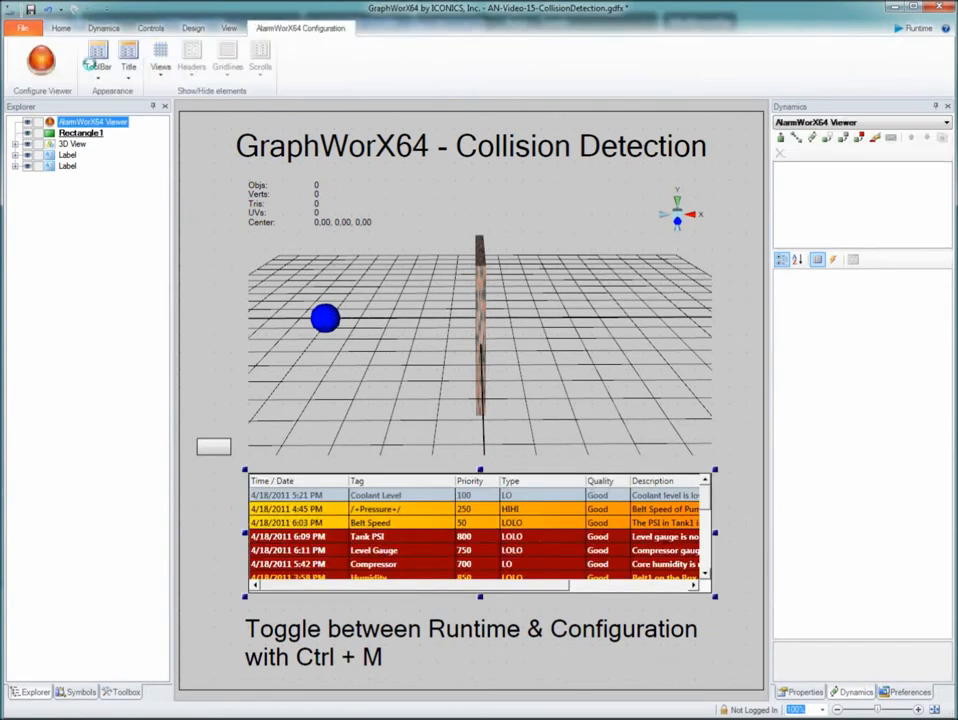
- Open the alarm viewer's configuration and set its grid's source to Event Subscription (Read Only)
left_click(41, 60)
left_click(333, 196)
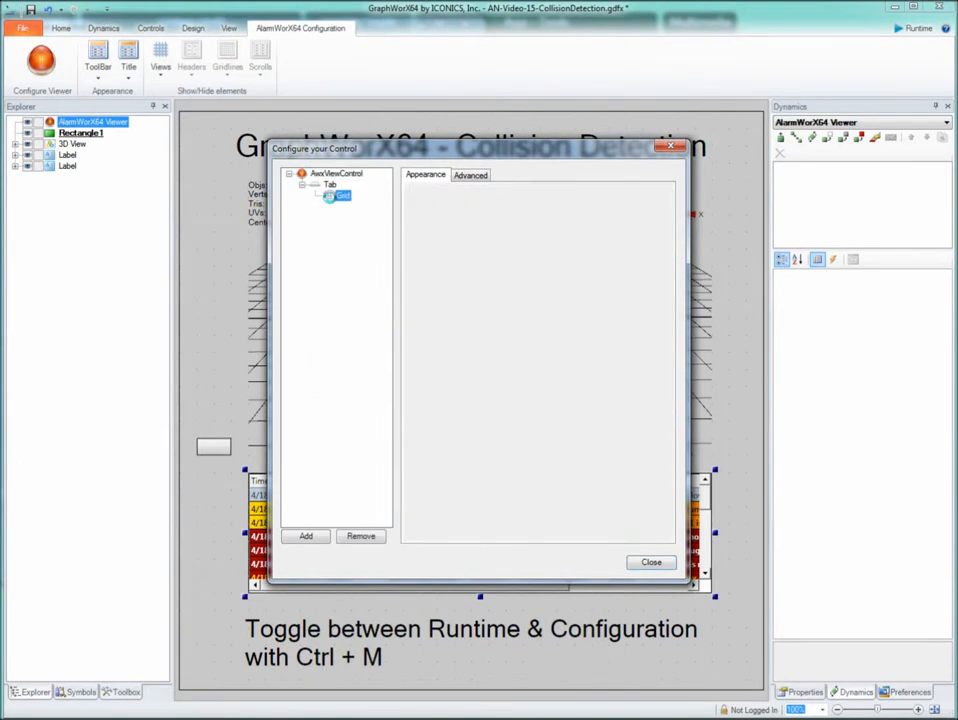
left_click(590, 242)
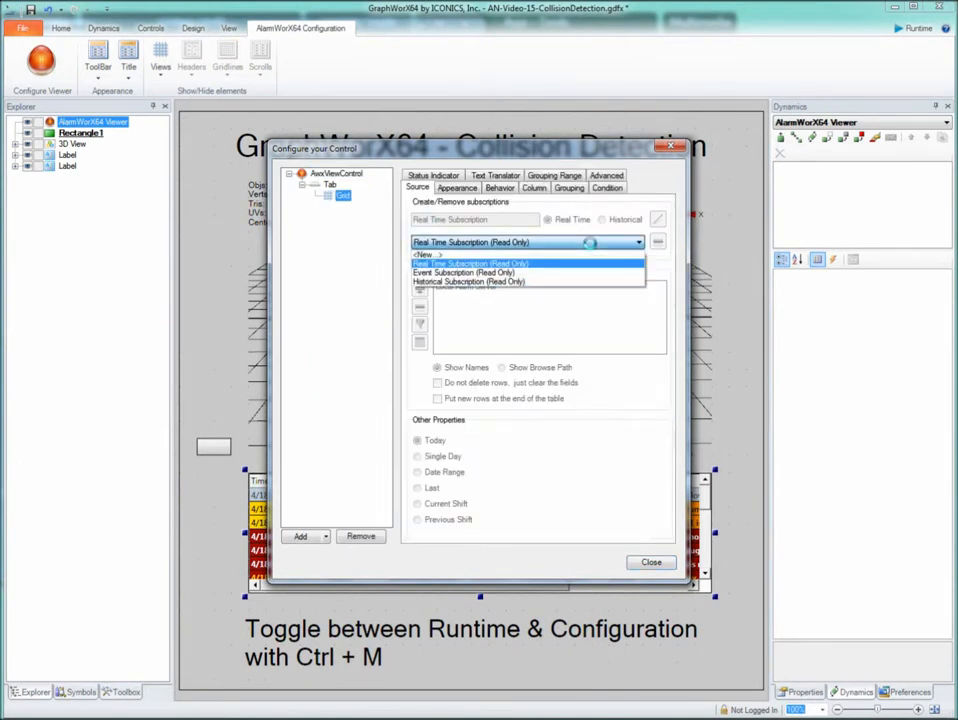
left_click(580, 272)
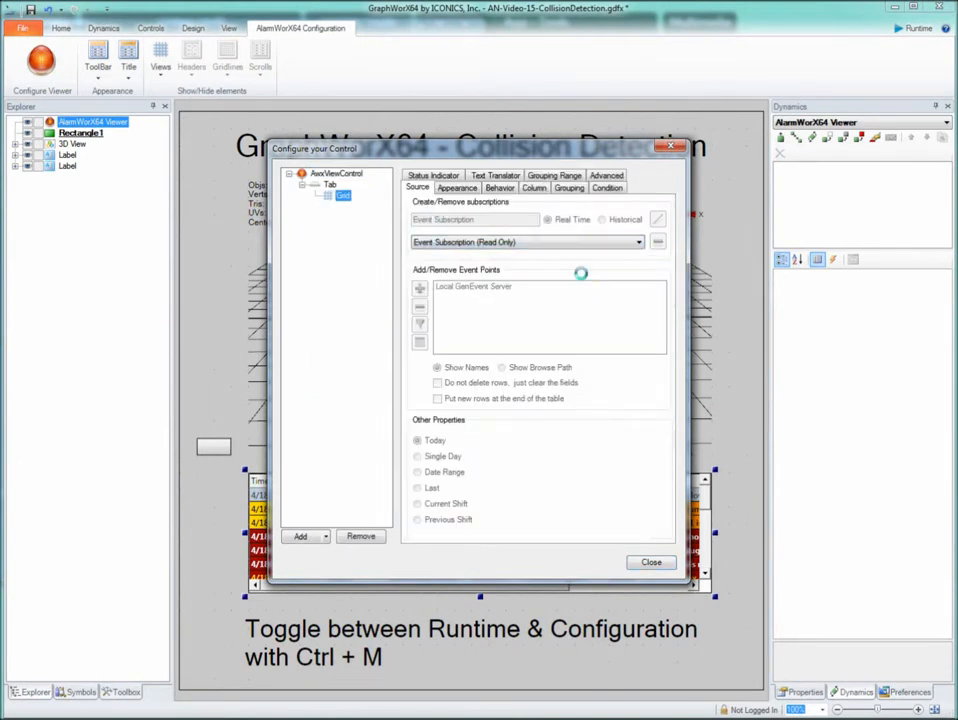
- Hide the Quality, Type and Priority columns in the alarm viewer's grid and apply the changes
left_click(534, 188)
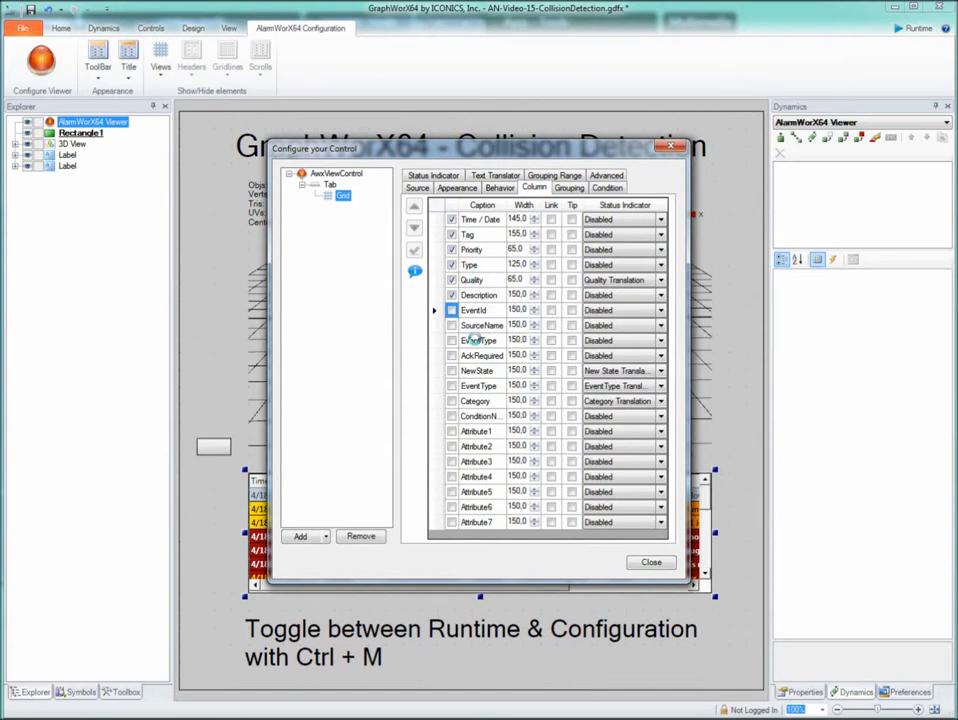
left_click(434, 311)
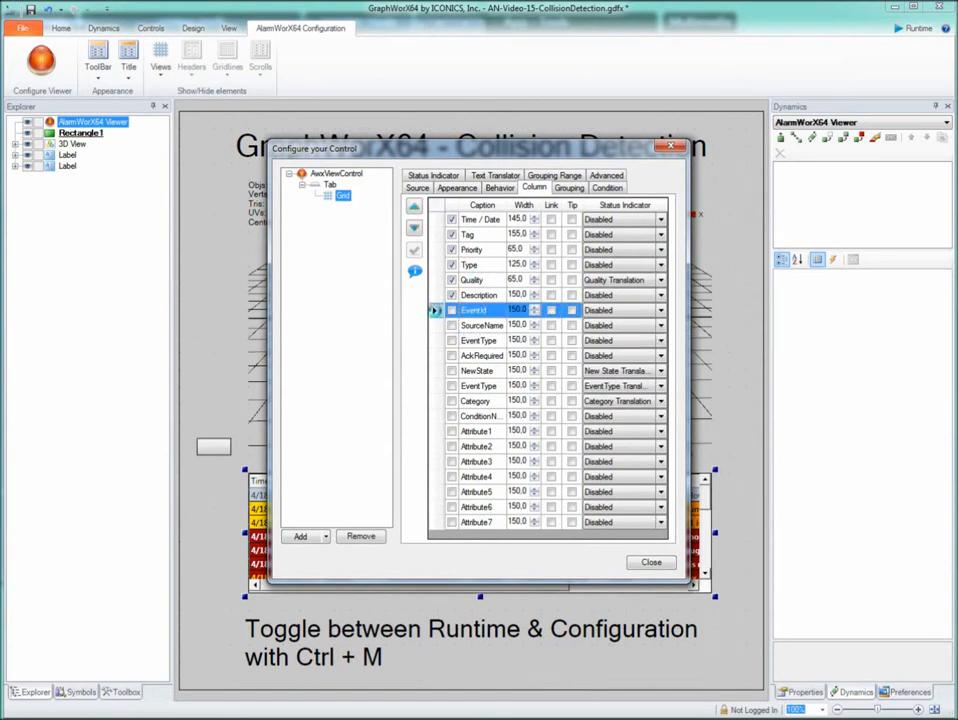
left_click(434, 295)
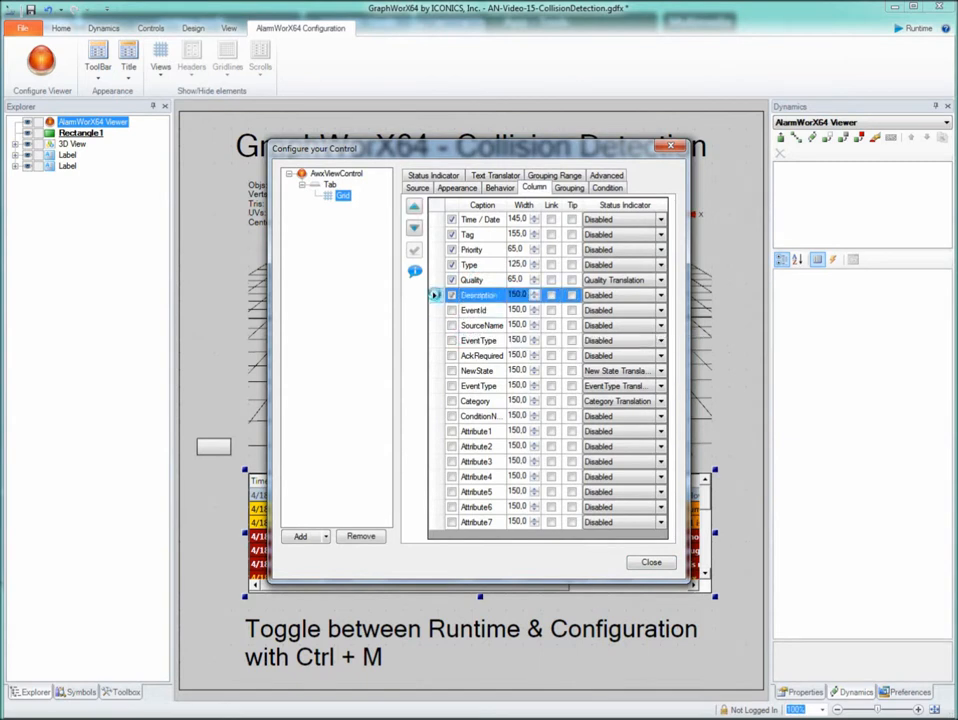
left_click(434, 280)
key("space")
left_click(414, 250)
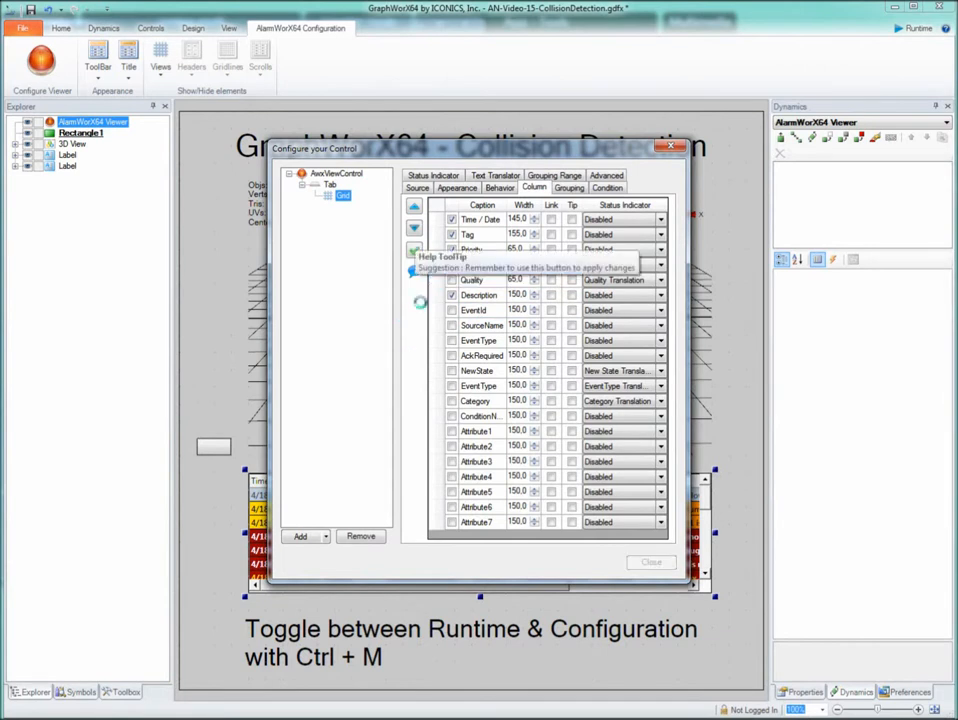
left_click(437, 249)
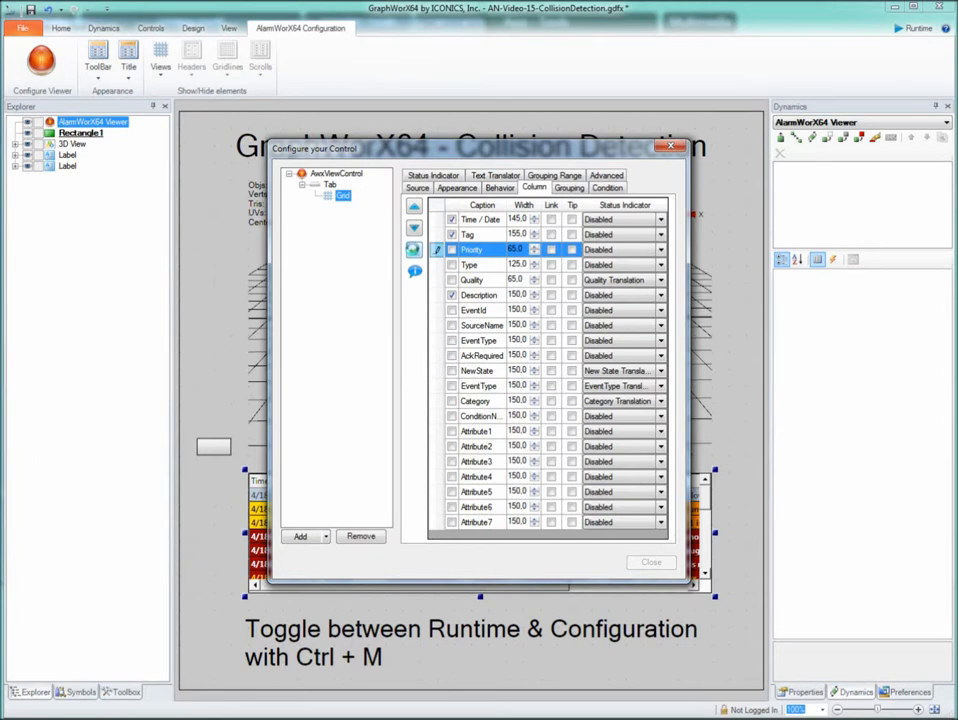
left_click(413, 250)
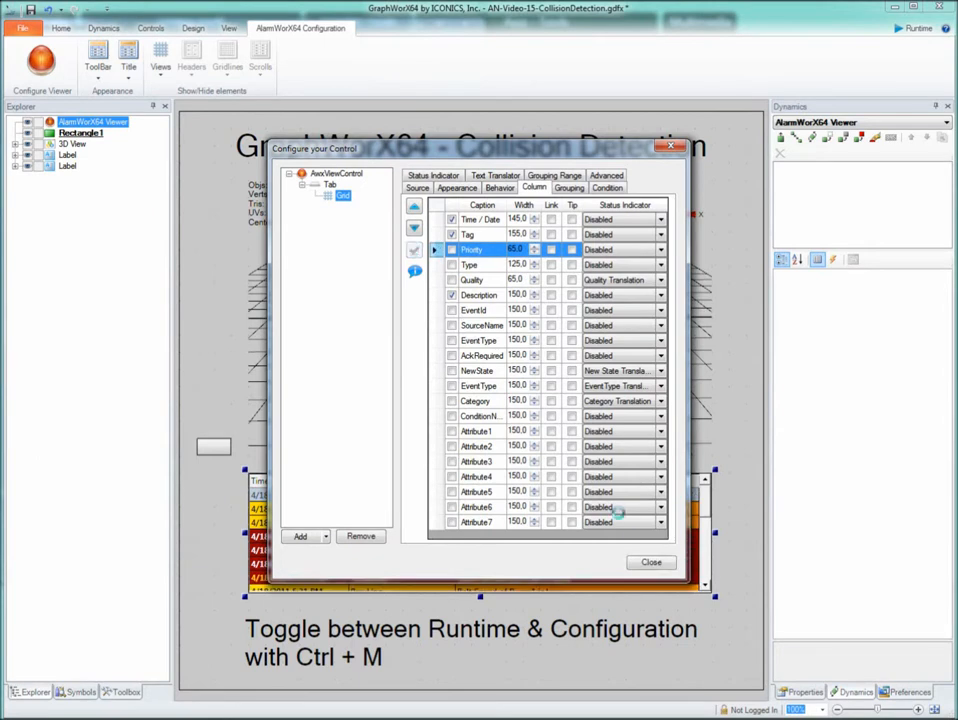
- Set the grid's TimePattern to Long in its advanced properties and close the viewer's configuration
left_click(606, 175)
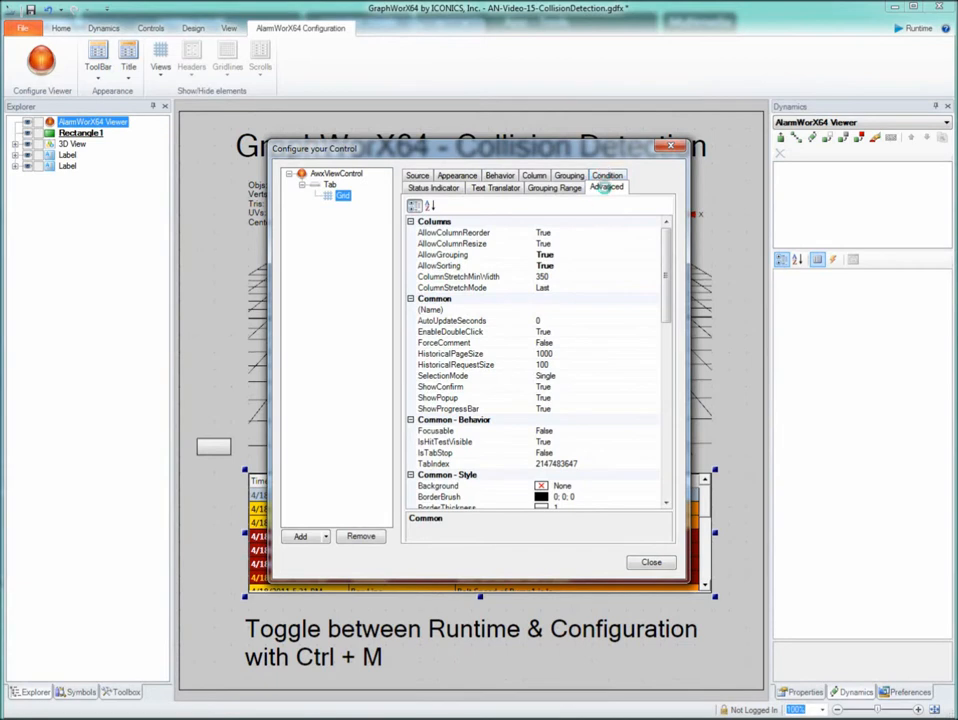
left_click_drag(655, 287, 654, 366)
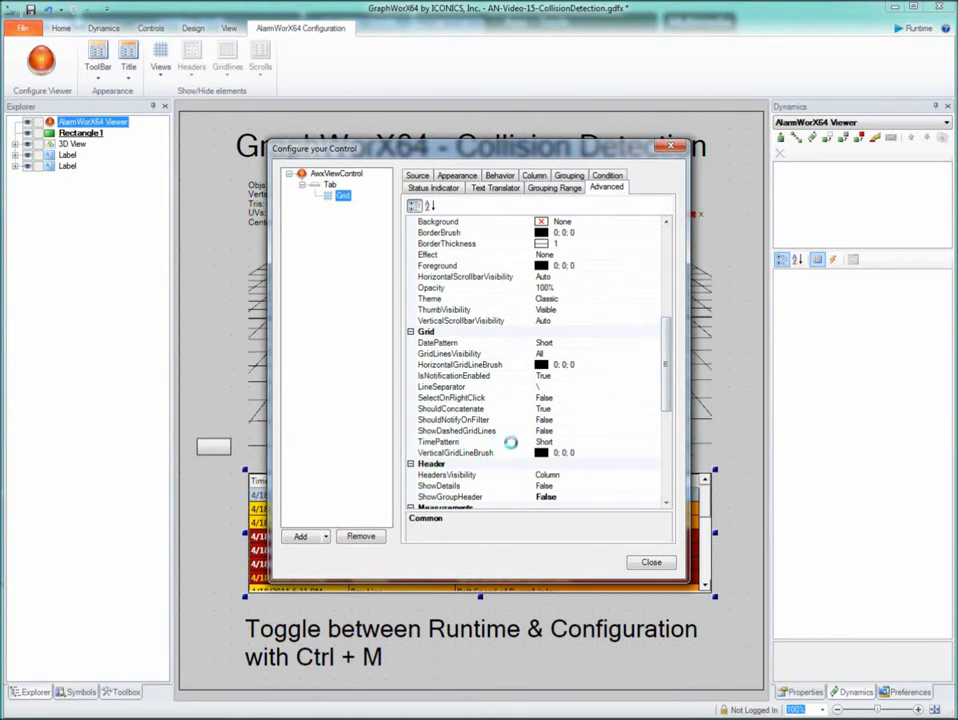
left_click(633, 441)
left_click(652, 441)
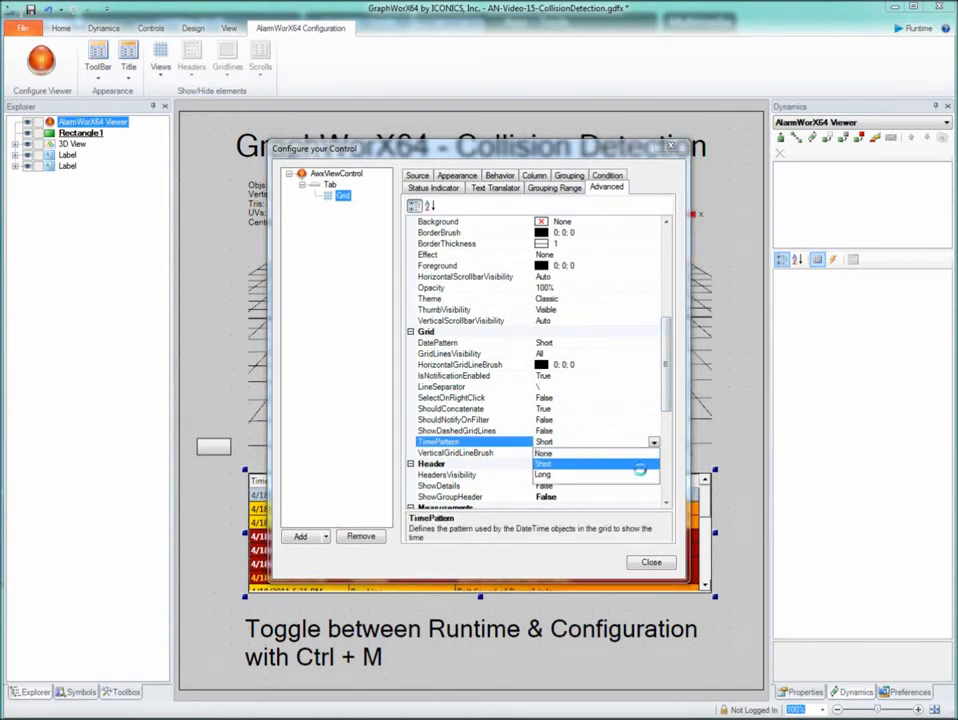
left_click(596, 474)
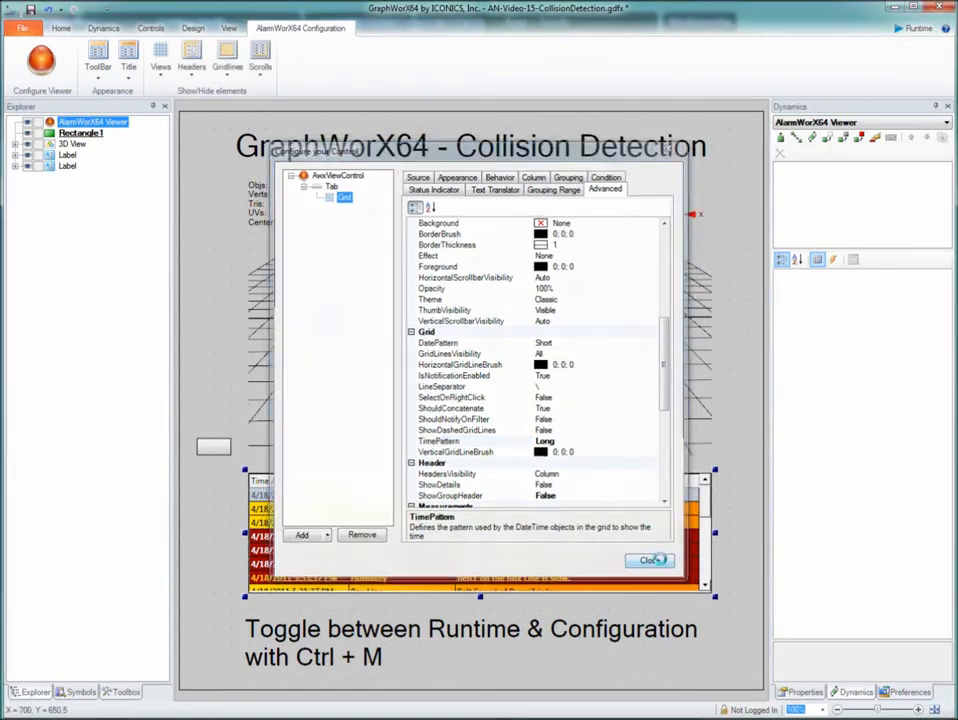
left_click(652, 561)
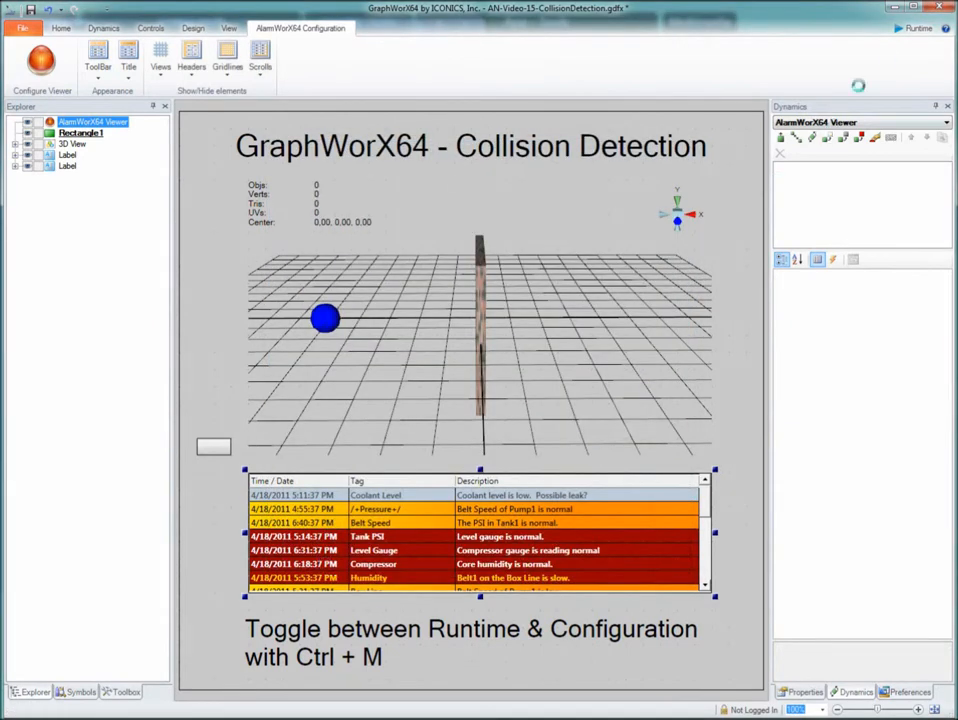
- Test in runtime mode how moving the ball against and away from the wall is logged in the alarm viewer, and return to configuration mode
key("ctrl+m")
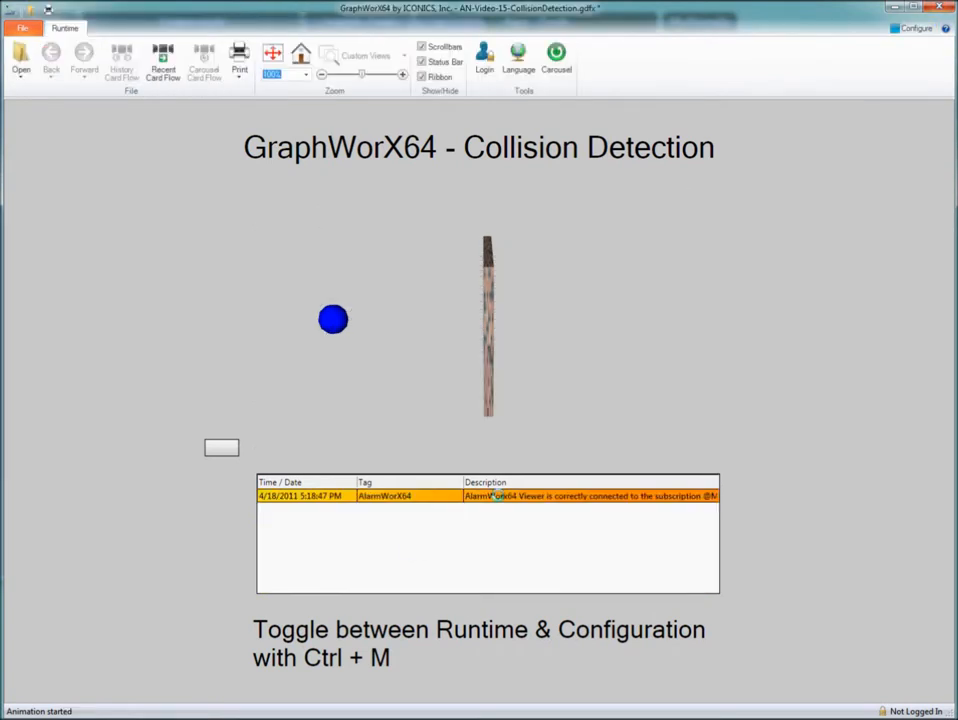
left_click_drag(220, 445, 218, 202)
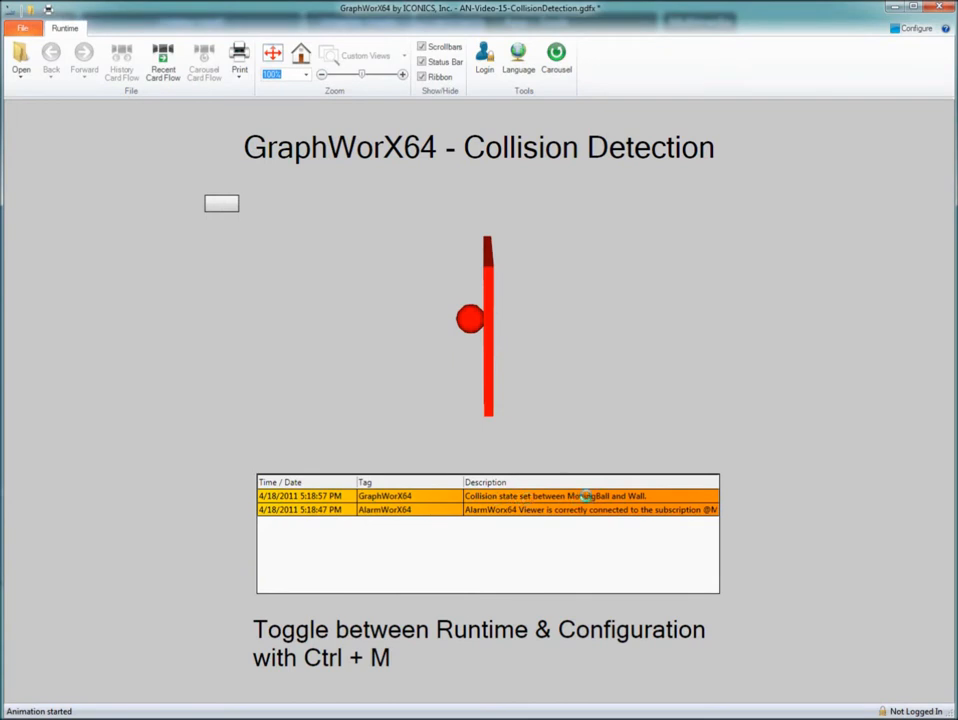
left_click(216, 205)
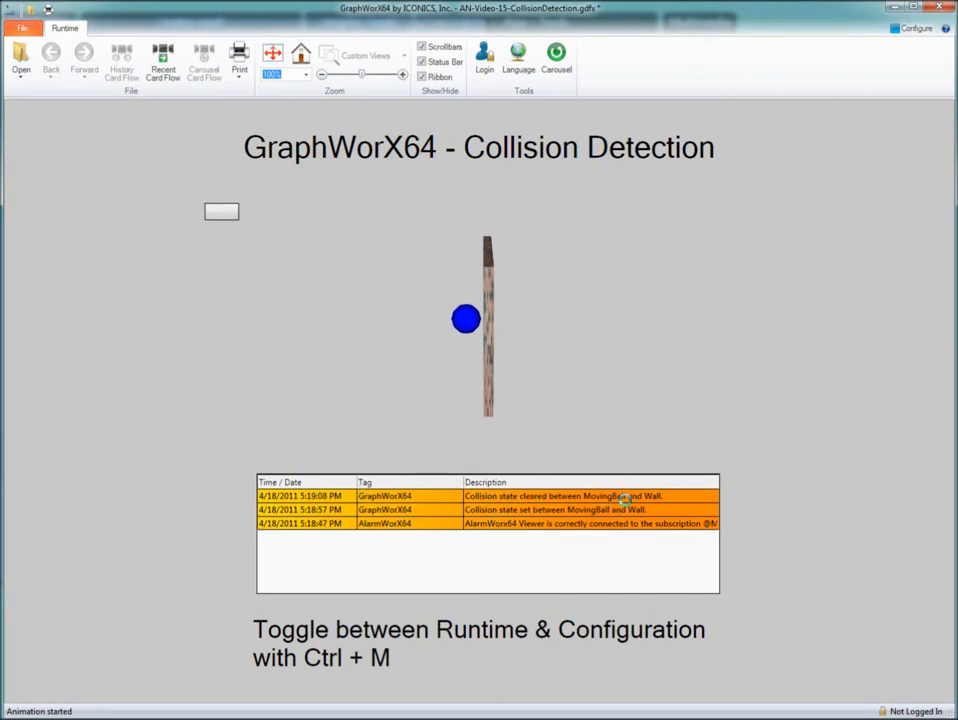
left_click(912, 28)
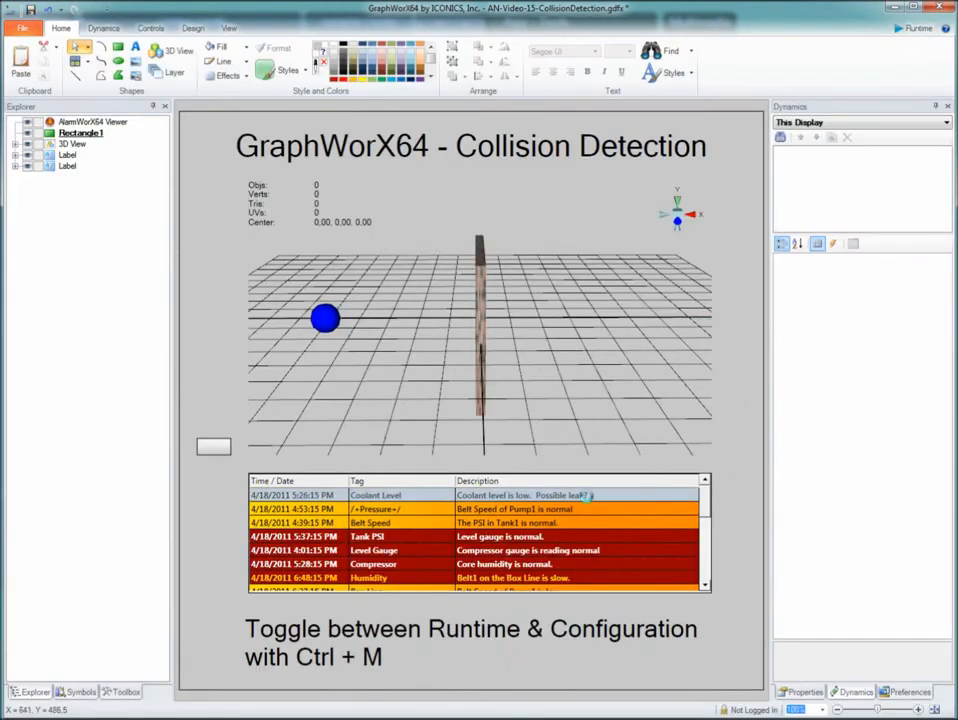